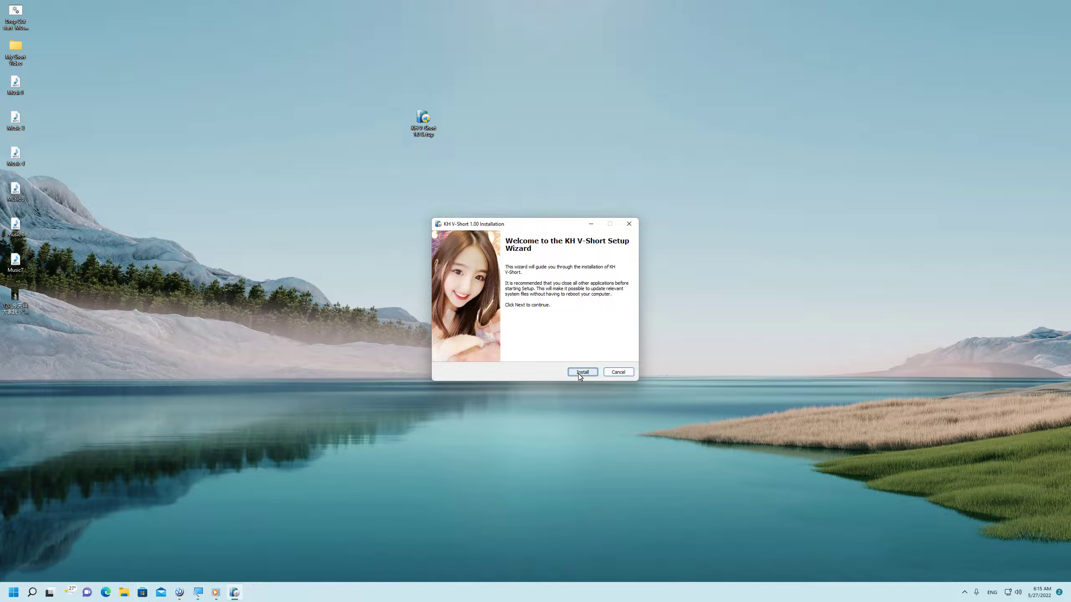
- Install KH V-Short through the setup wizard and move the My Short Video folder beside the setup file on the desktop
left_click(581, 373)
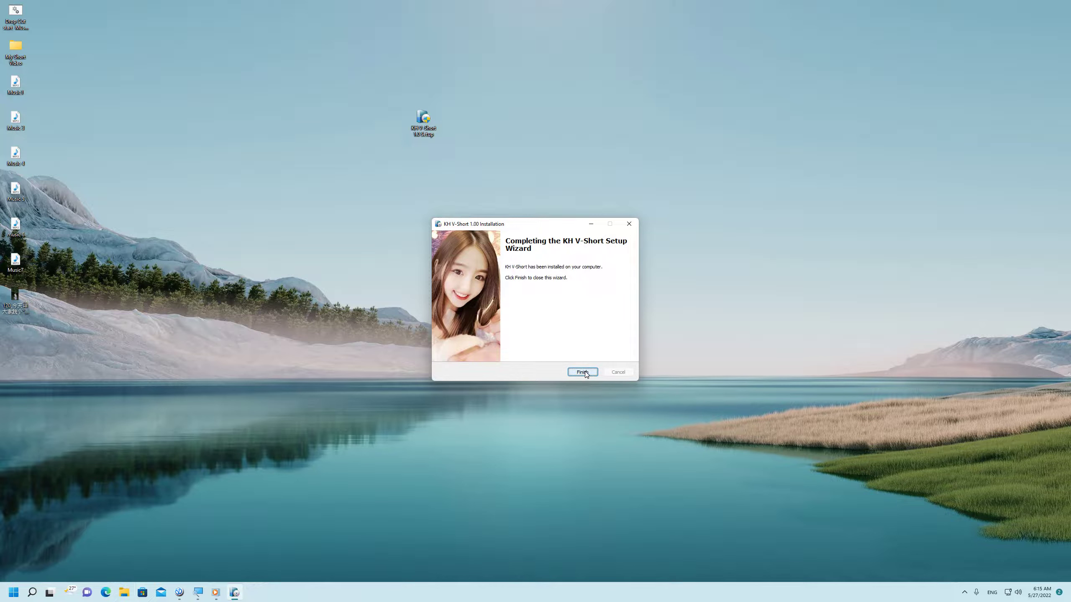
left_click(586, 373)
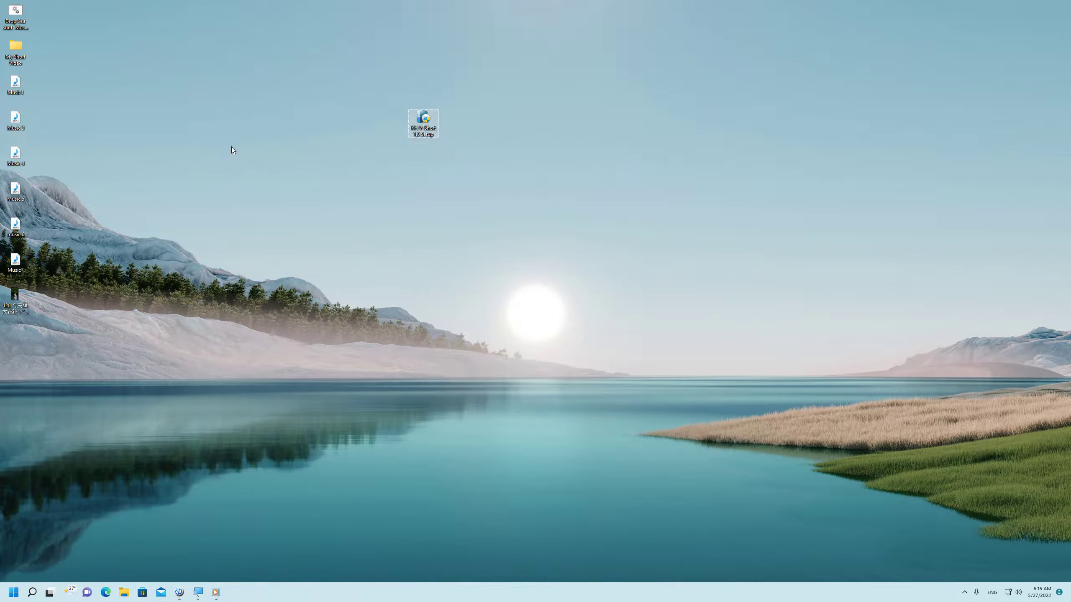
left_click_drag(21, 53, 169, 74)
left_click_drag(575, 91, 586, 125)
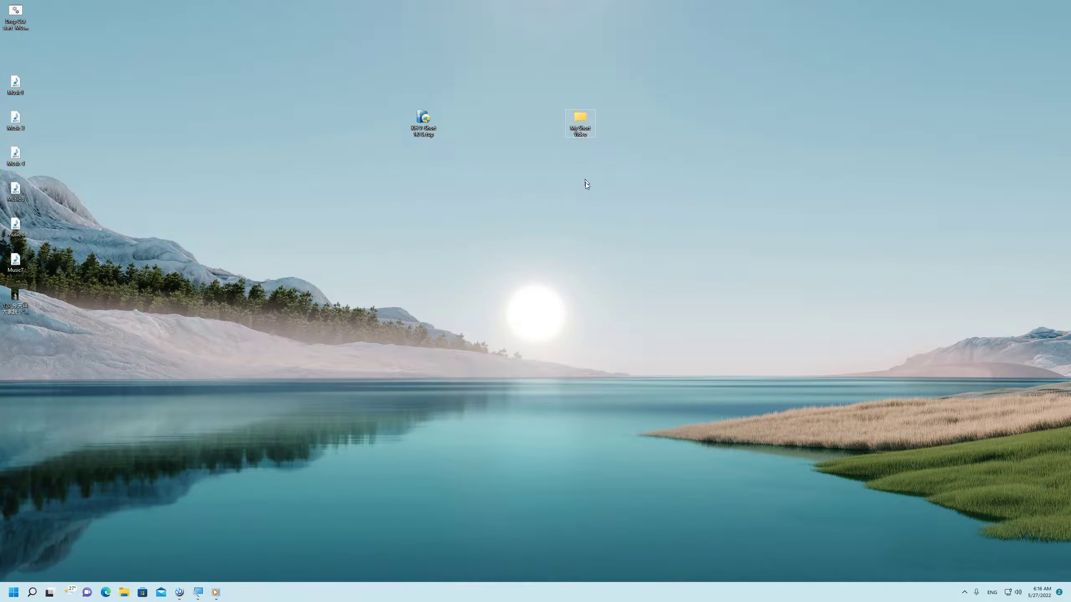
- Check which KH V-Short commands are offered for the desktop, without running any of them
right_click(656, 158)
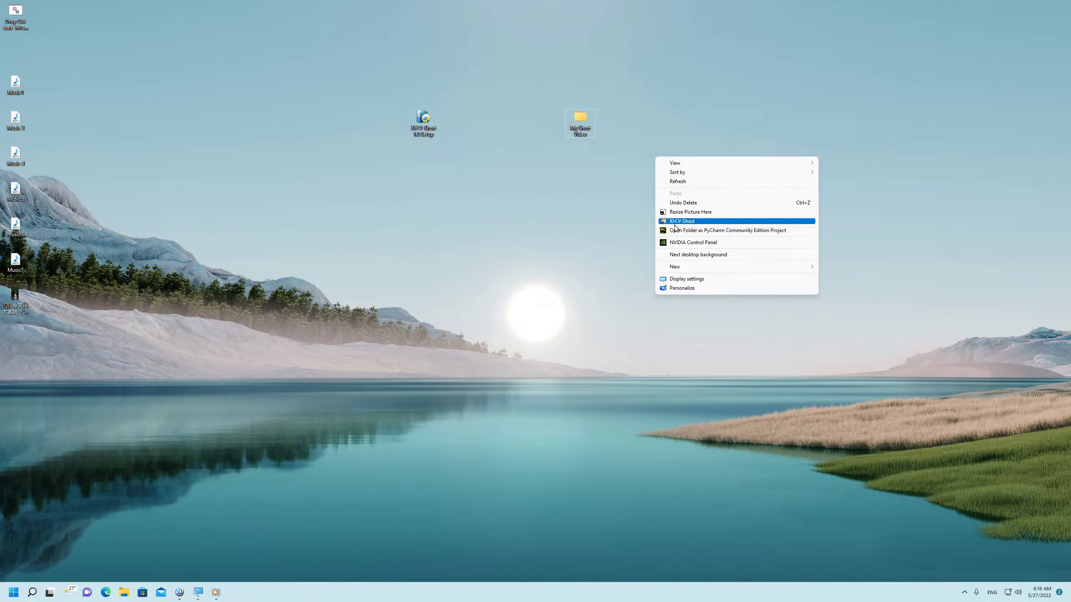
mouse_move(679, 224)
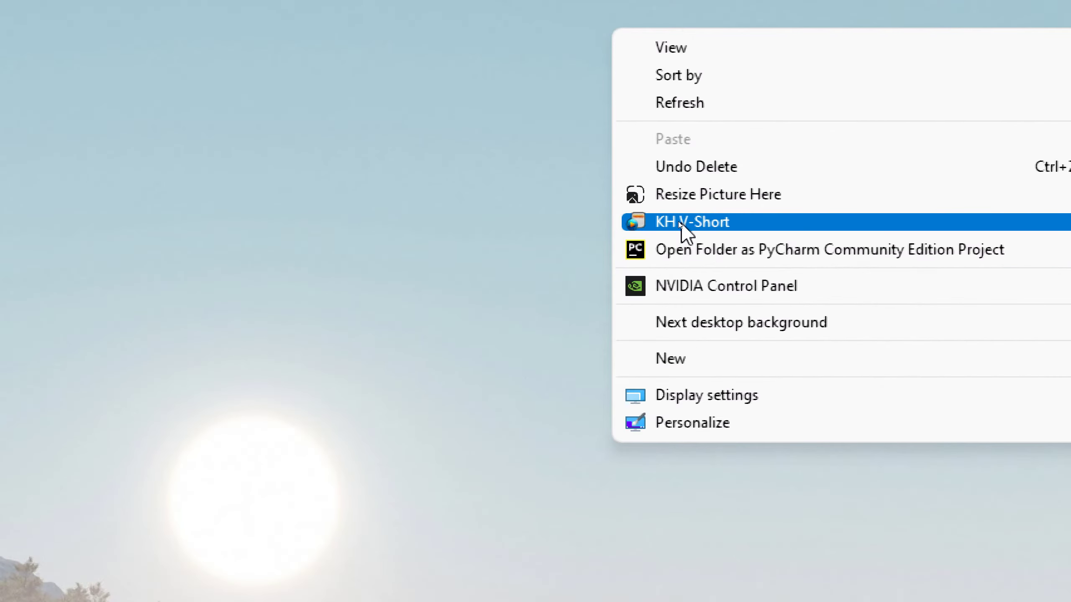
right_click(238, 122)
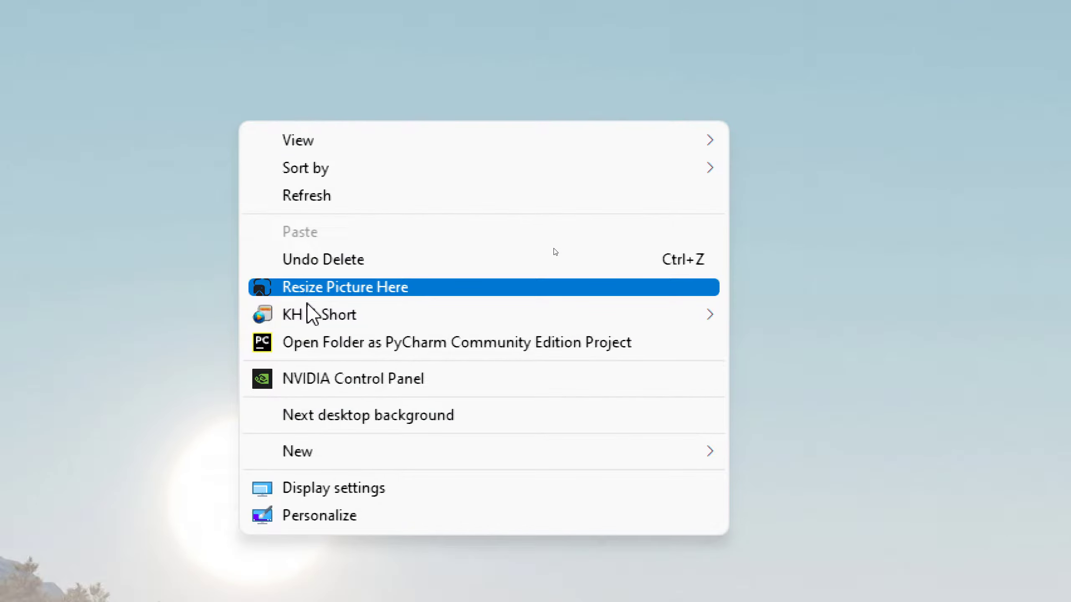
mouse_move(311, 307)
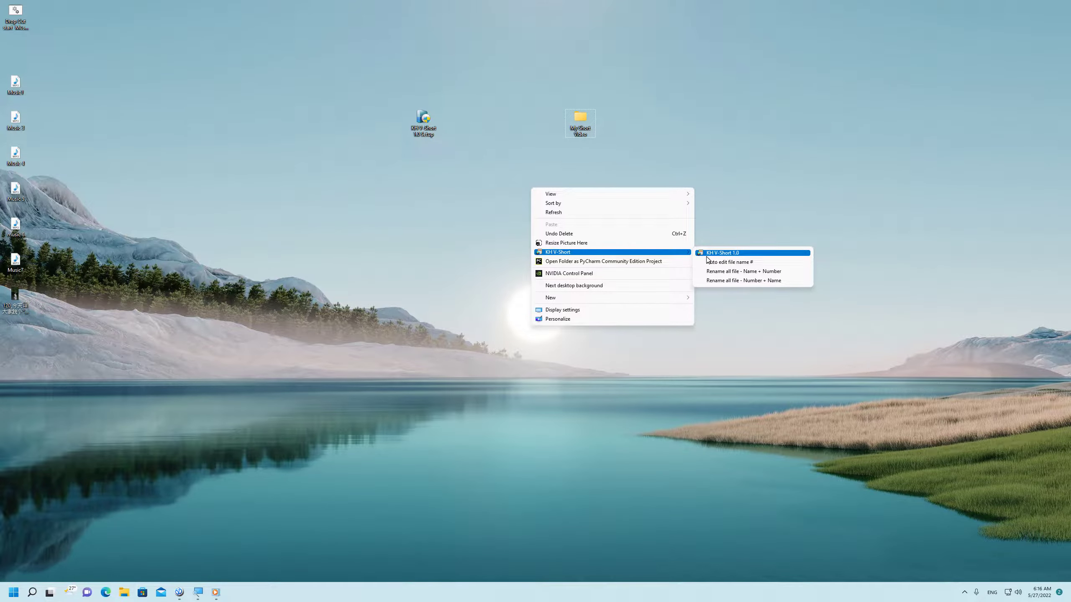
left_click(742, 165)
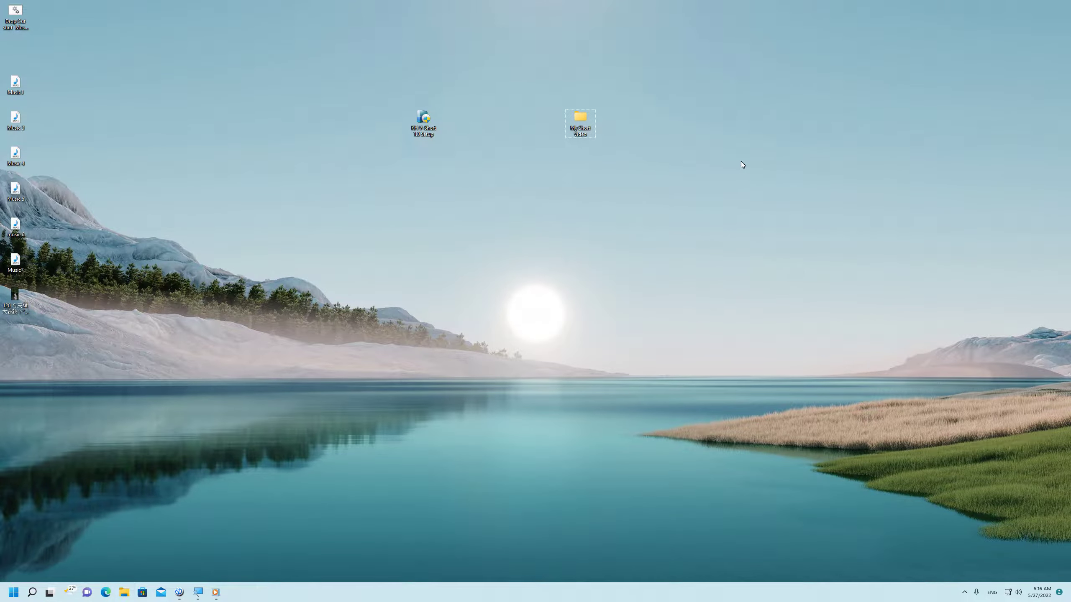
- Open the My Short Video folder and batch-rename all its videos with the base name MM
double_click(577, 117)
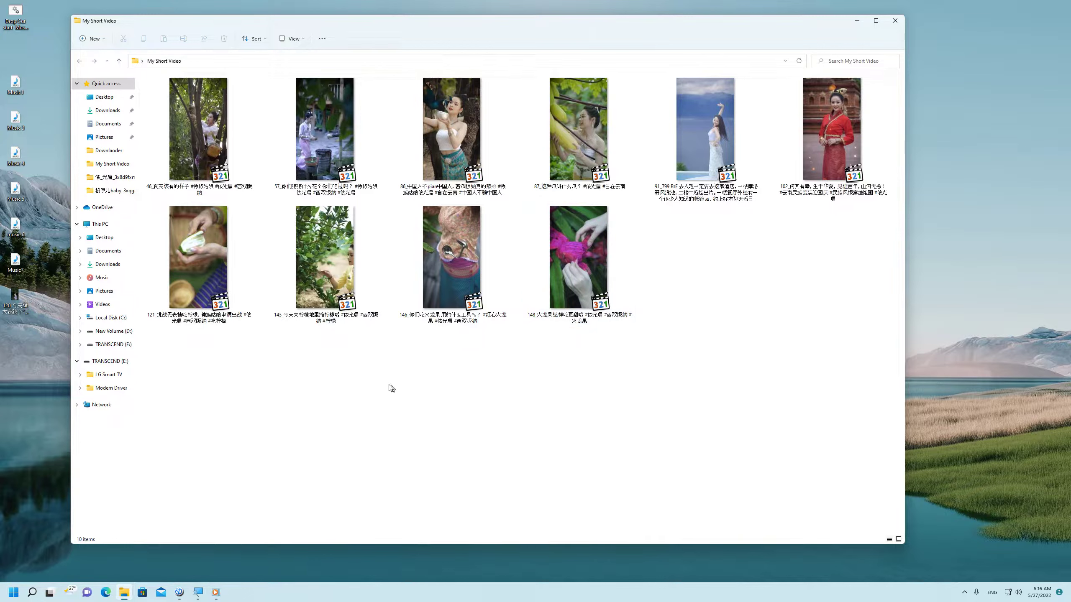
left_click_drag(171, 362, 853, 114)
key("F2")
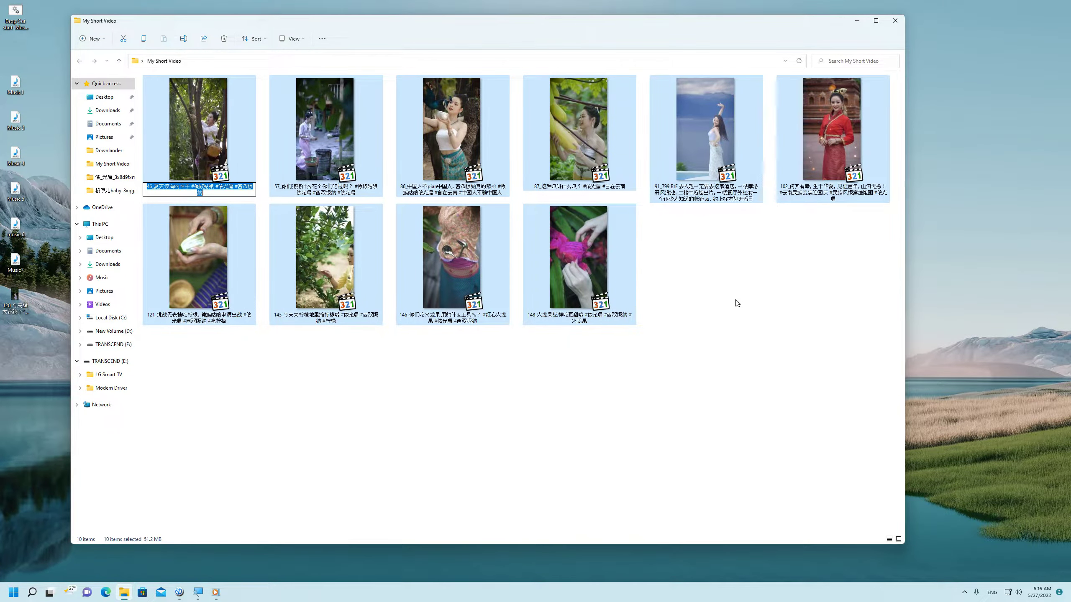
type("MM")
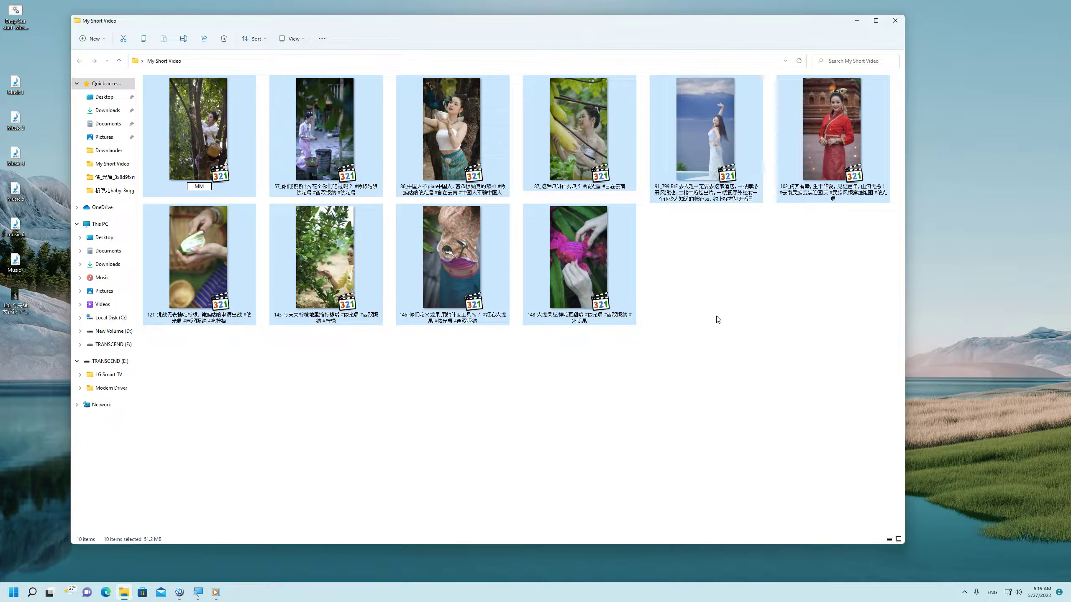
key("Return")
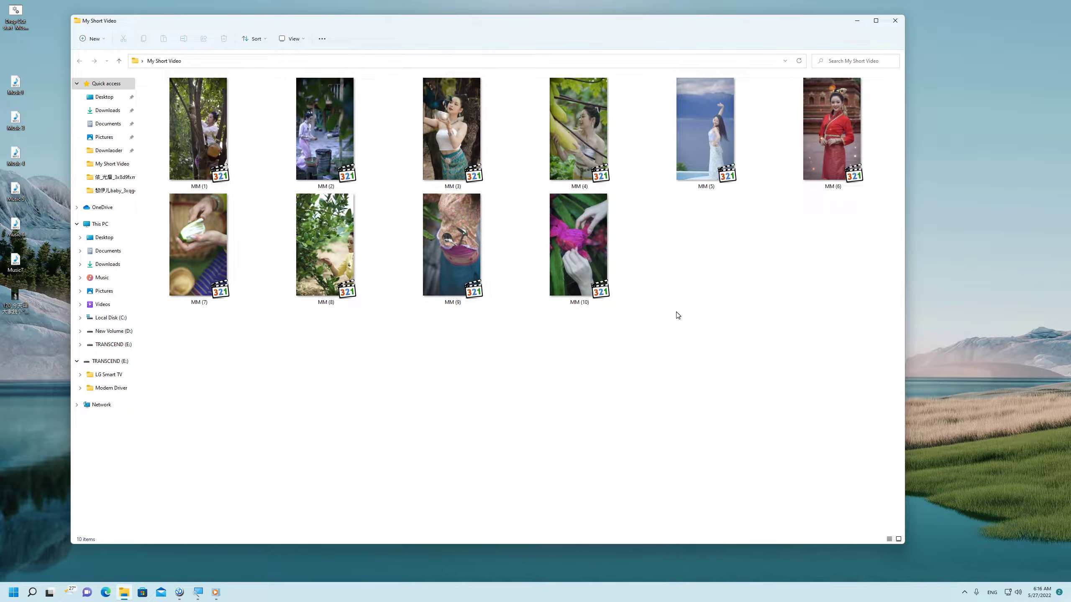
- Move the six MP3 music files from the desktop into the My Short Video folder
left_click_drag(349, 23, 395, 47)
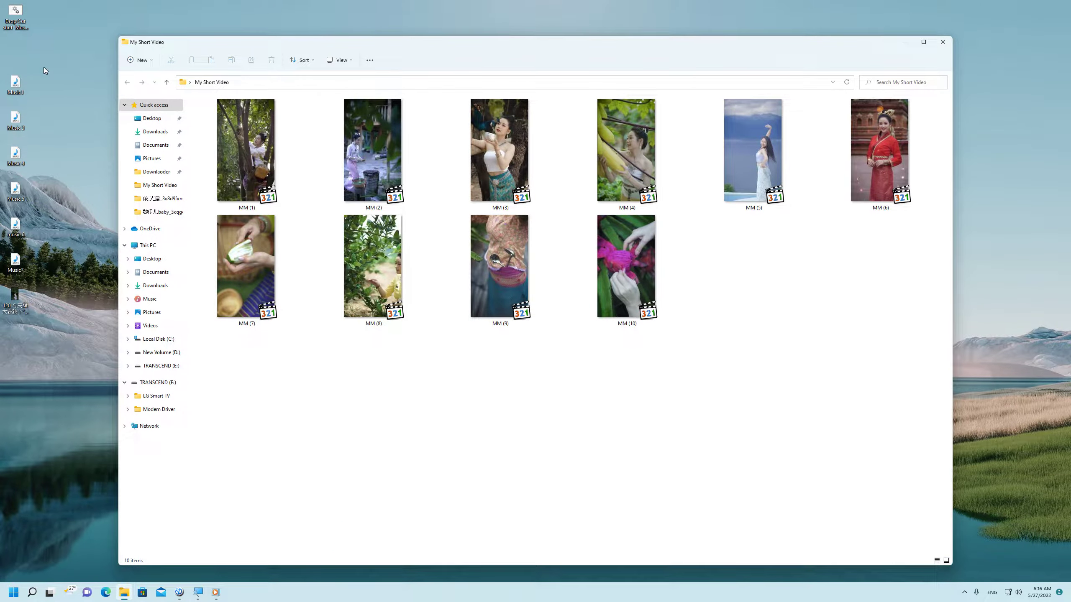
left_click_drag(42, 66, 13, 271)
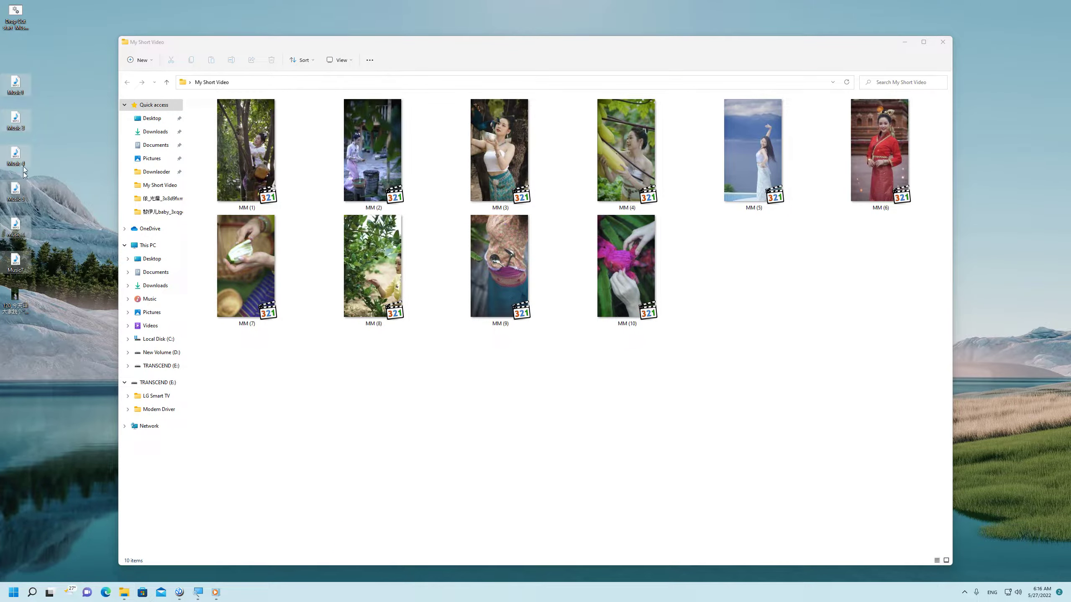
left_click(795, 351)
key("ctrl+v")
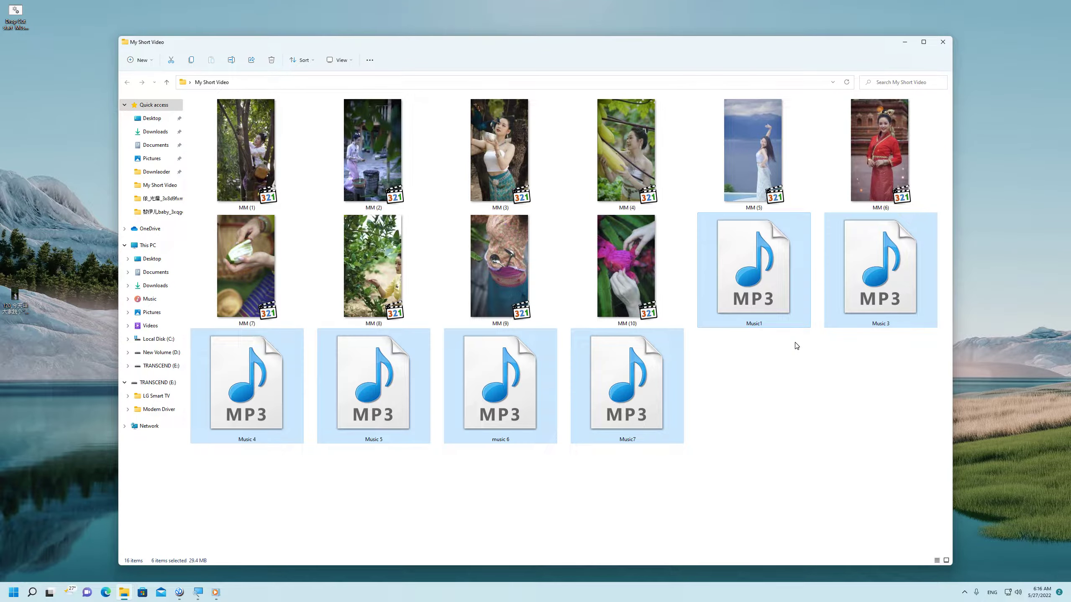
left_click(776, 423)
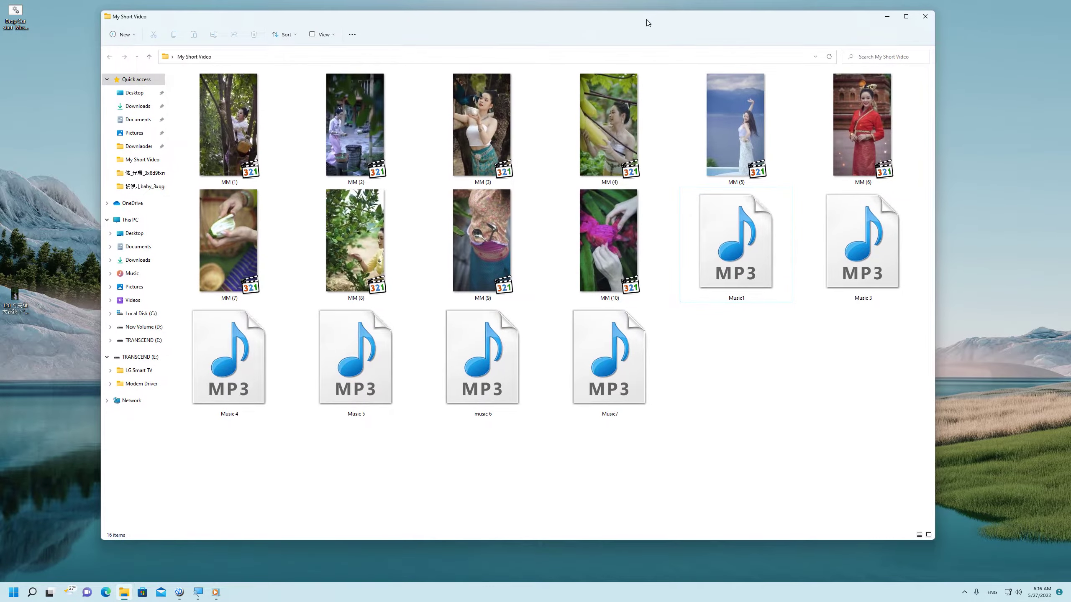
- Maximize the My Short Video folder window and launch KH V-Short 1.0 from inside that folder
double_click(664, 45)
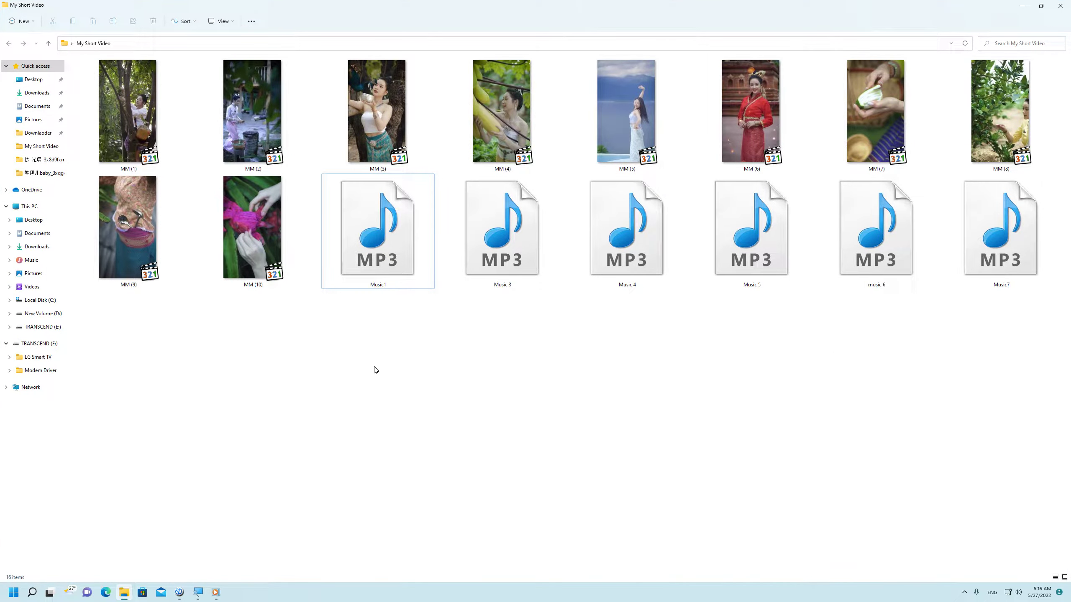
right_click(300, 324)
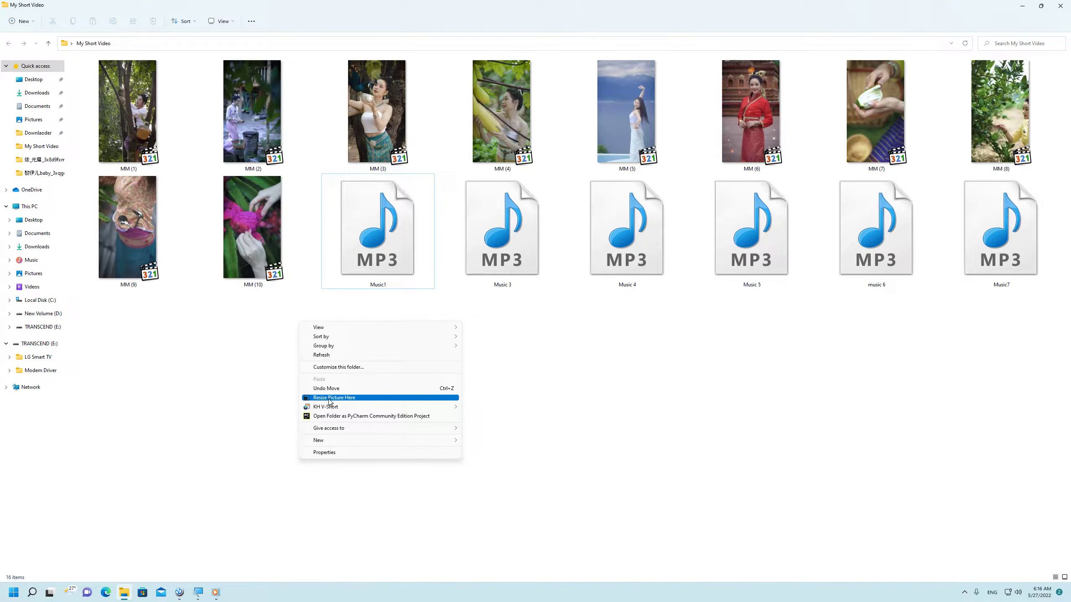
mouse_move(343, 408)
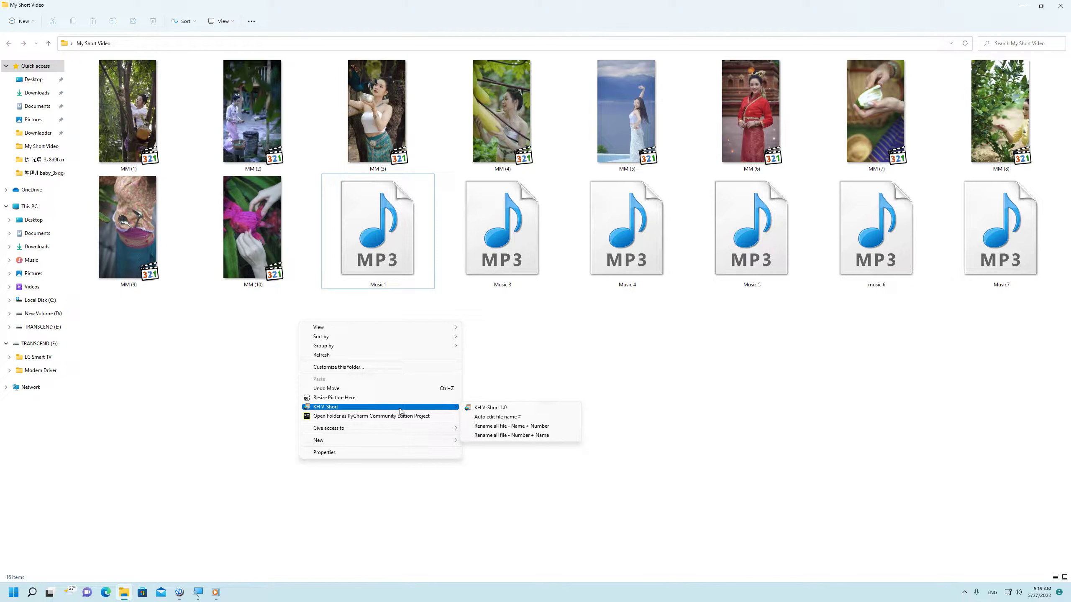
left_click(498, 408)
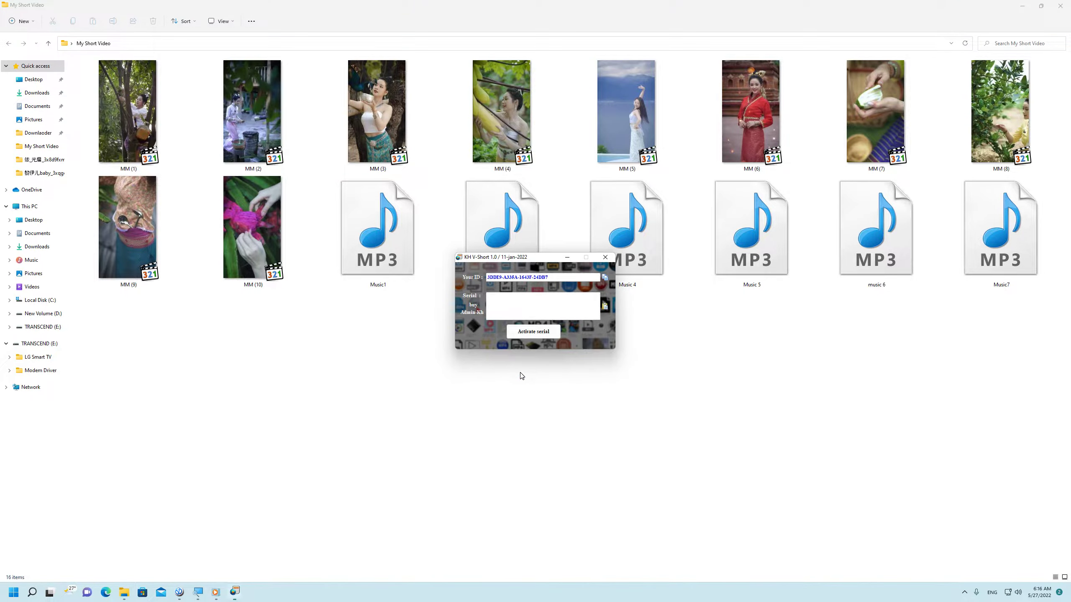
- Open New Volume (D:) in the file window and move that window off the desktop, away from the activation dialog
left_click_drag(522, 260, 494, 262)
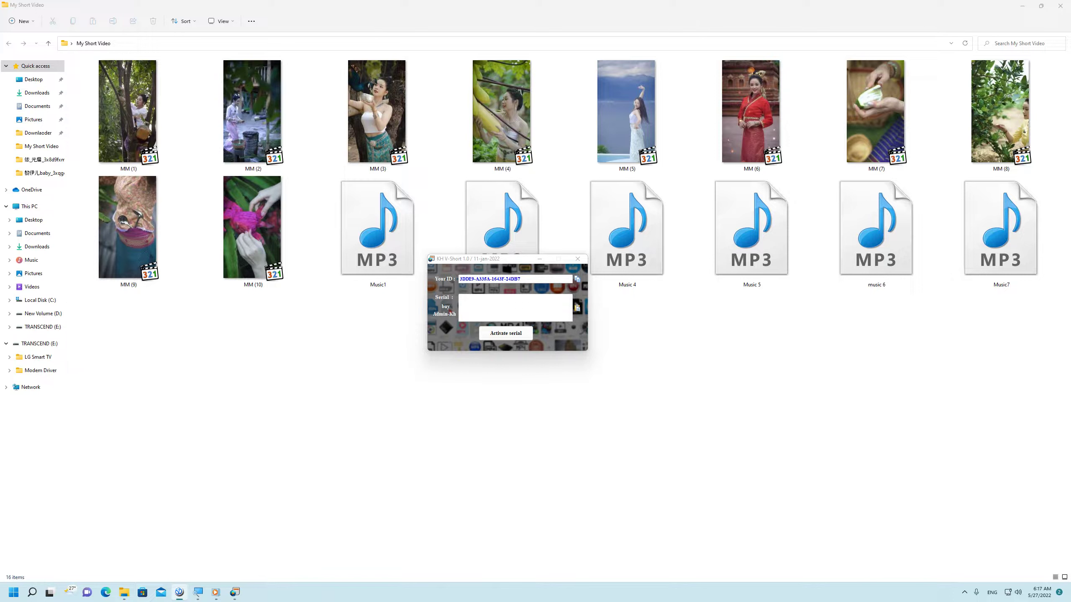
right_click(42, 315)
left_click(40, 314)
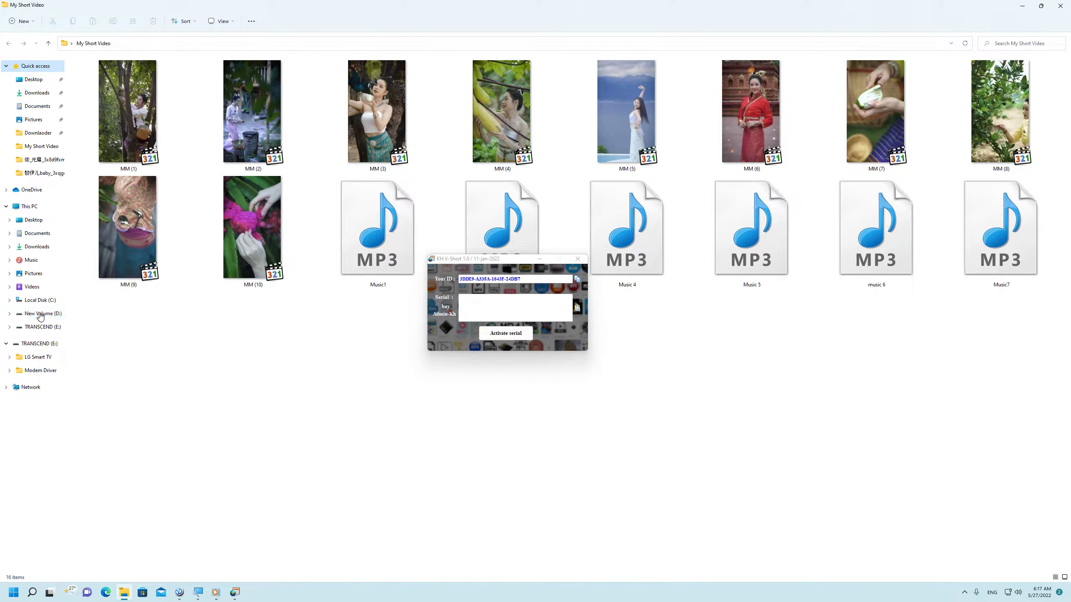
left_click_drag(408, 4, 1070, 33)
key("super+Down")
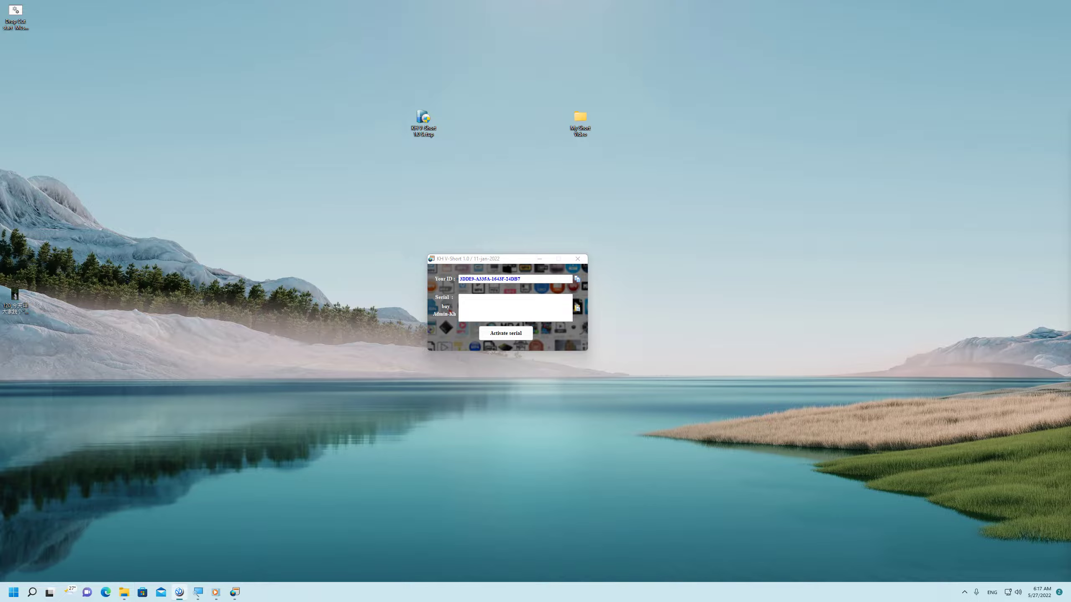
- Paste the licence serial into the Serial field and activate KH V-Short
left_click(462, 305)
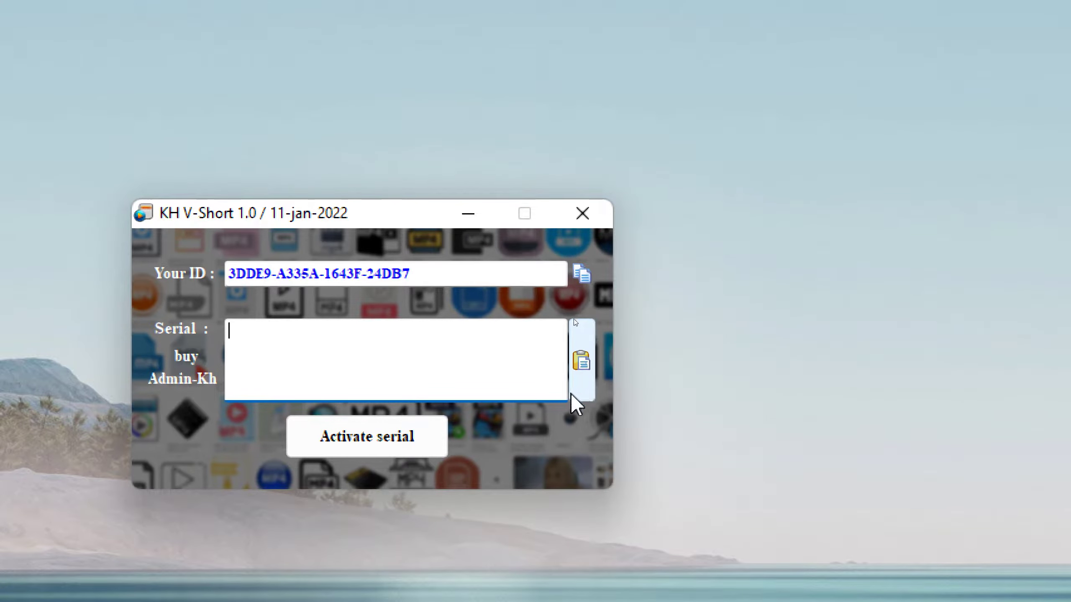
left_click(578, 369)
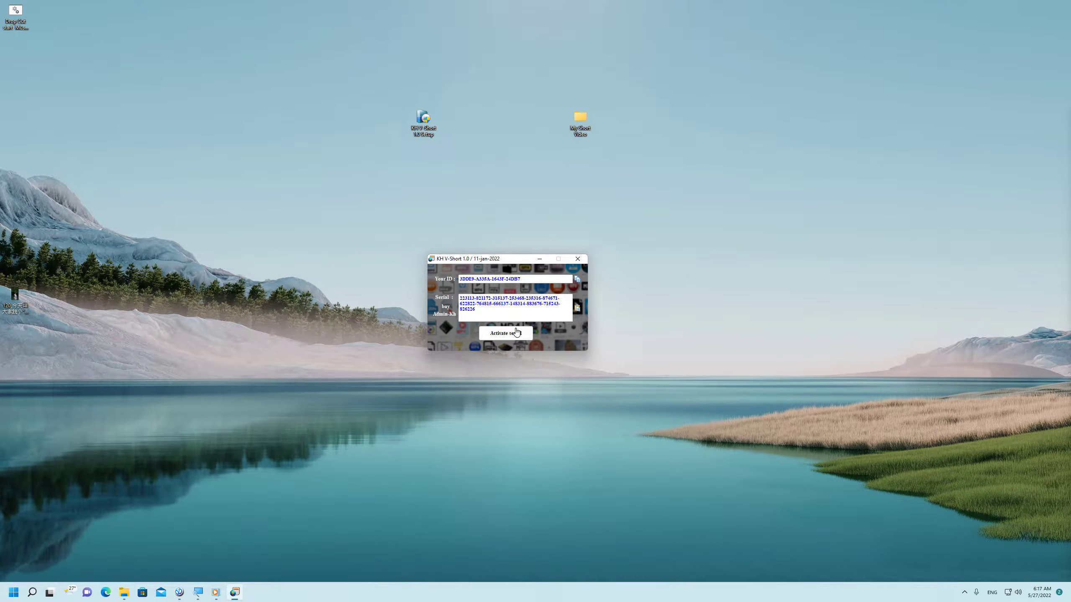
left_click(505, 333)
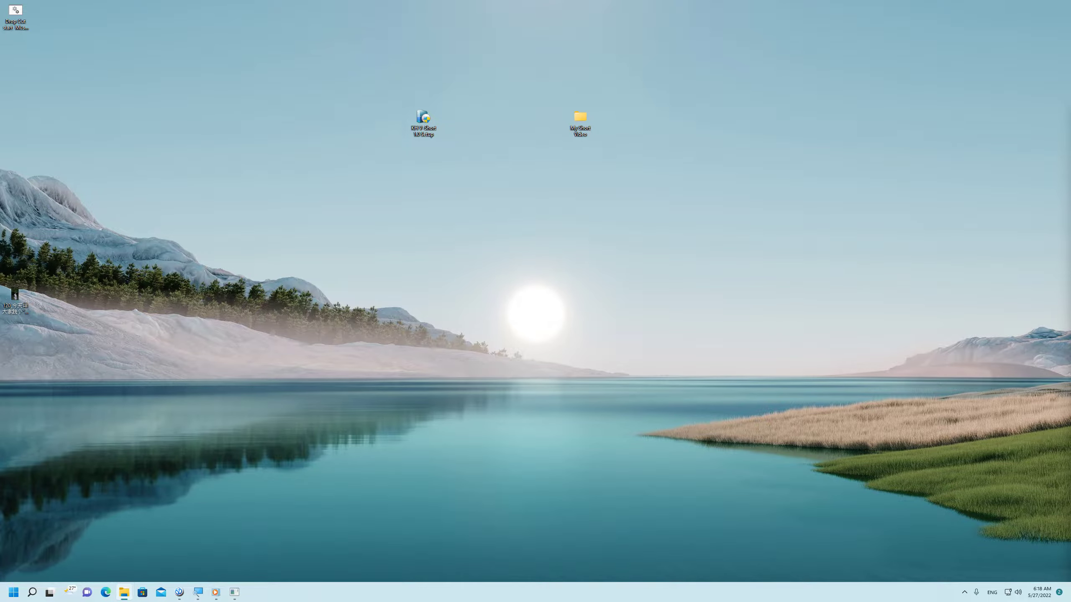
- Bring the My Short Video window back maximized and close the KH V-Short tools window that opened after activation
left_click_drag(1070, 102, 208, 44)
double_click(208, 44)
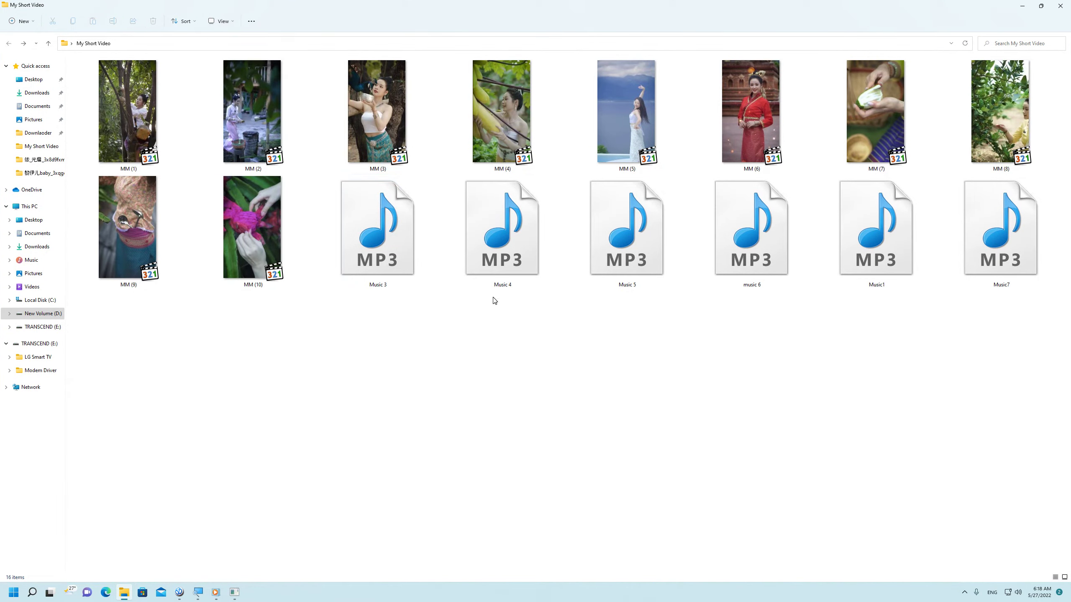
left_click(235, 593)
left_click_drag(817, 185, 510, 335)
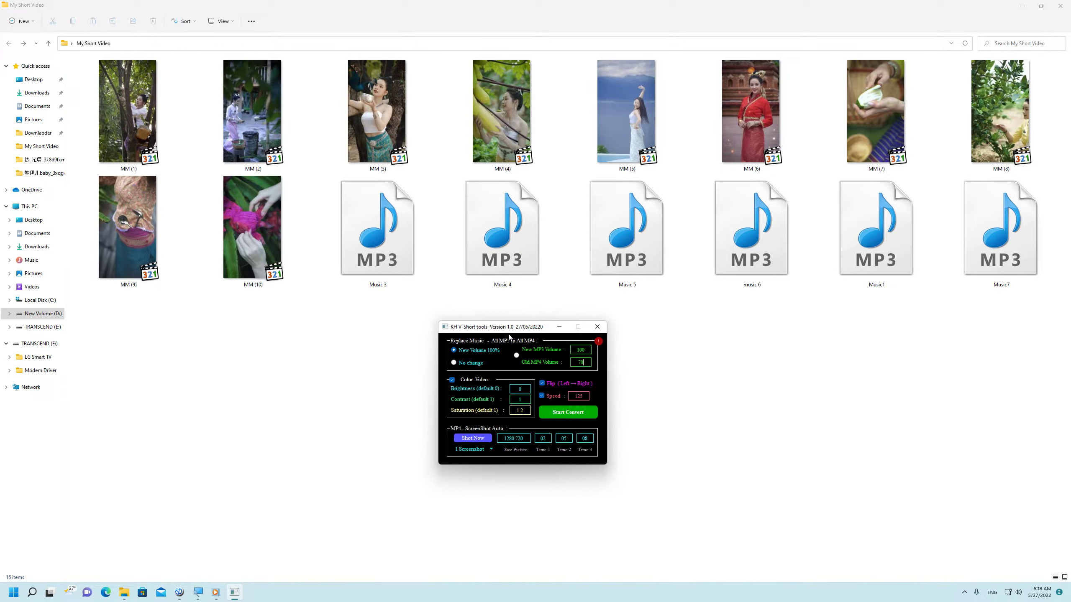
left_click(597, 328)
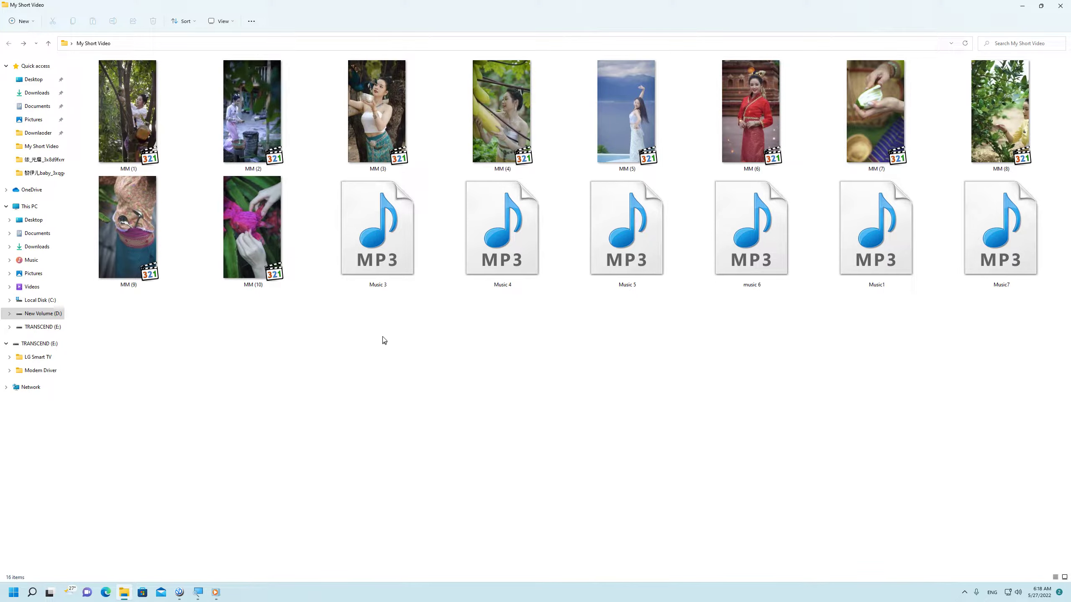
- Start KH V-Short 1.0 again from inside the My Short Video folder
left_click_drag(98, 376, 1028, 60)
left_click(507, 394)
right_click(456, 346)
mouse_move(522, 434)
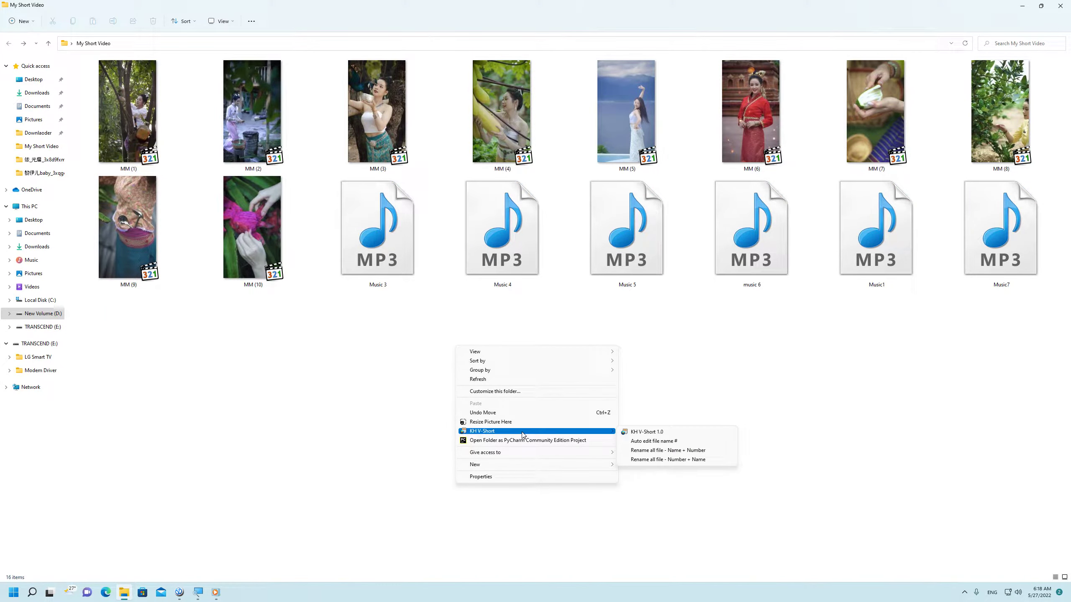
left_click(647, 432)
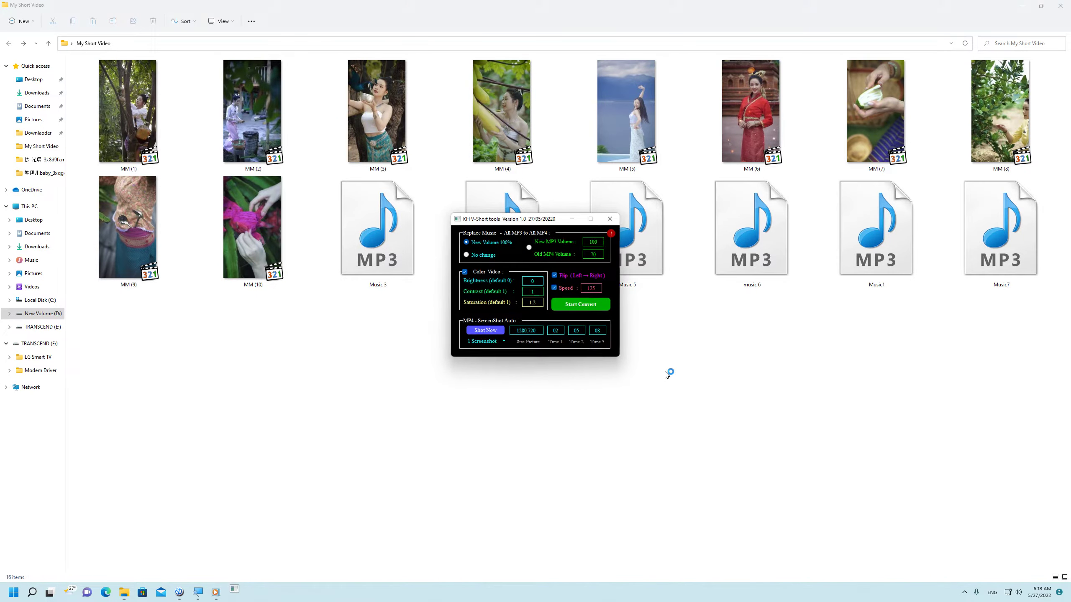
- Move the KH V-Short tools window clear of the files and review its Brightness, Contrast, Saturation and Speed fields
mouse_move(500, 219)
left_mouse_down()
mouse_move(522, 262)
mouse_move(490, 221)
left_mouse_up()
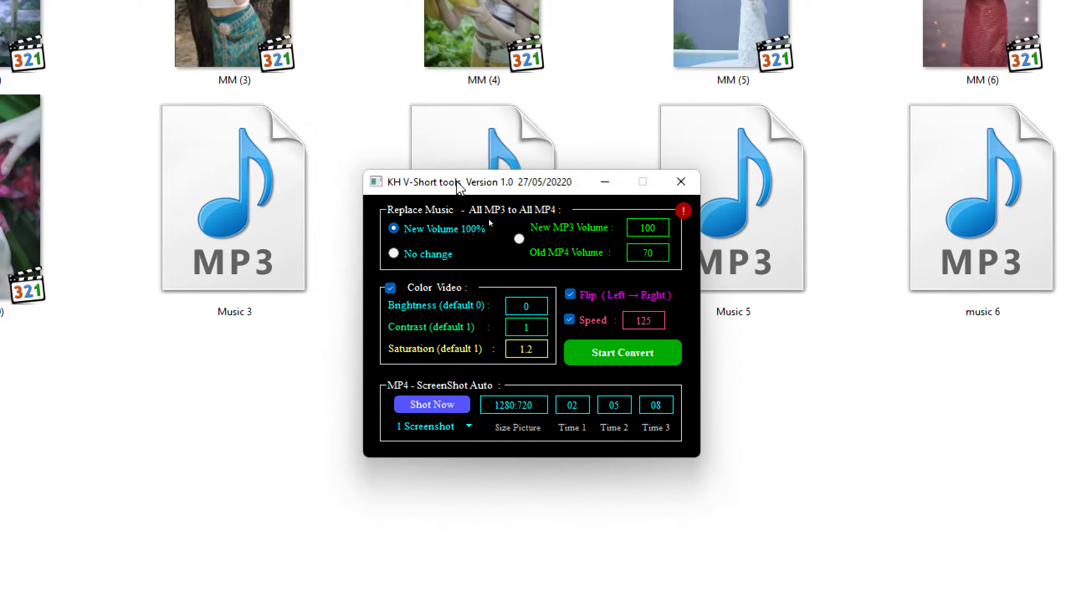
left_click_drag(458, 185, 435, 161)
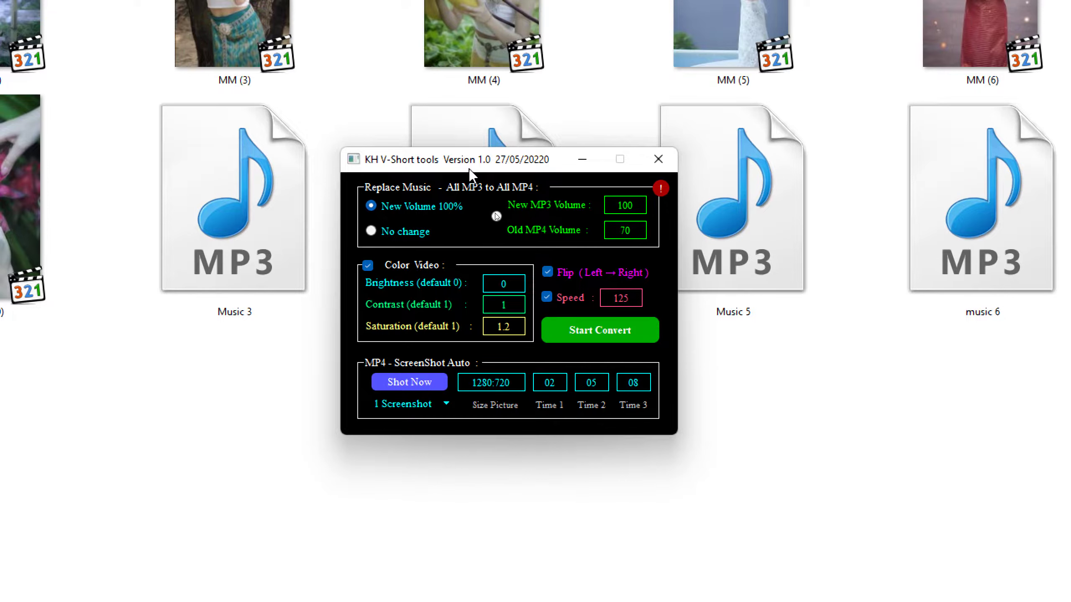
left_click_drag(471, 164, 445, 162)
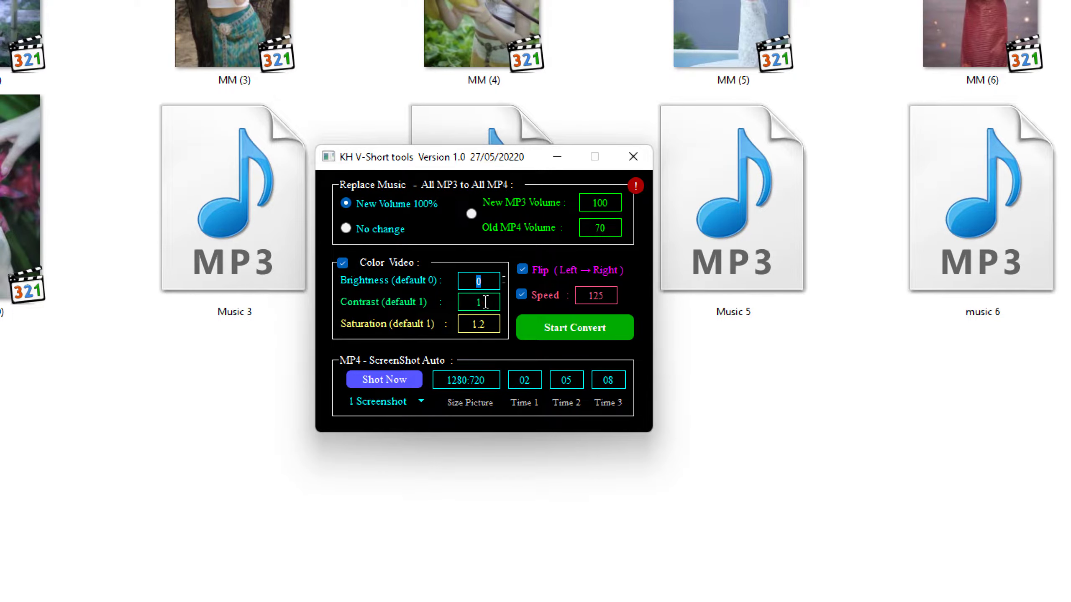
left_click_drag(485, 302, 468, 282)
key("Tab")
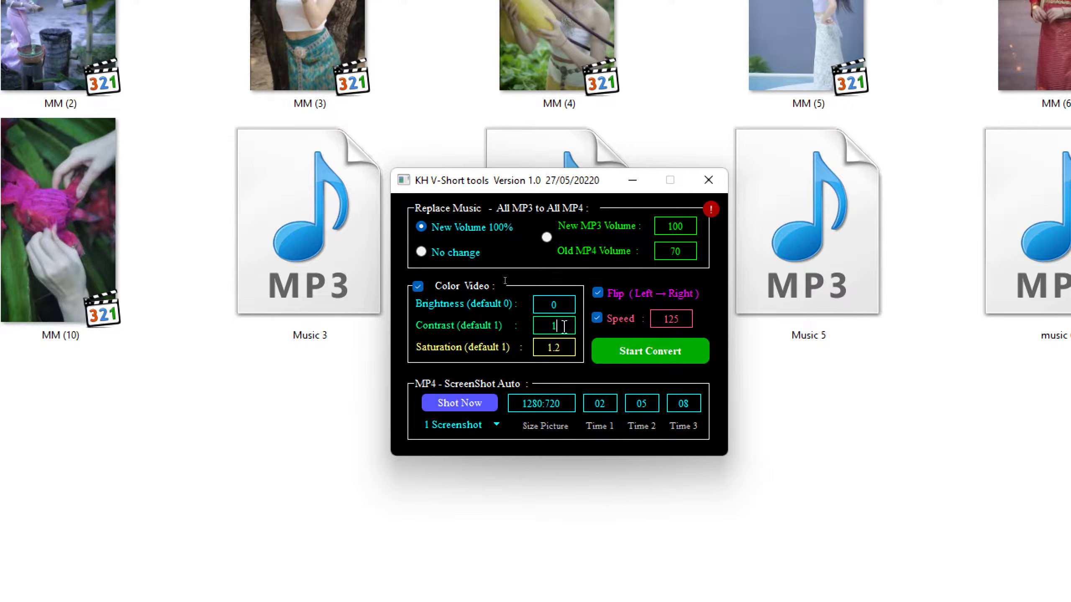
key("Tab")
left_click_drag(663, 320, 682, 319)
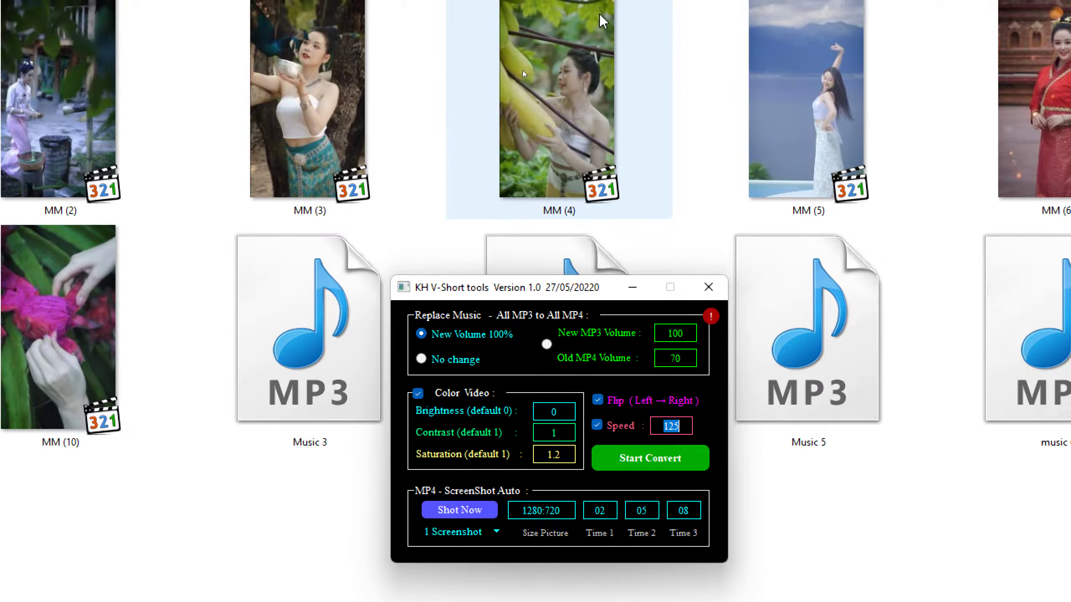
- Try the separate MP3/MP4 volume option and No change under Replace Music, switch back to New Volume 100%, and reposition the tool window
left_click(546, 344)
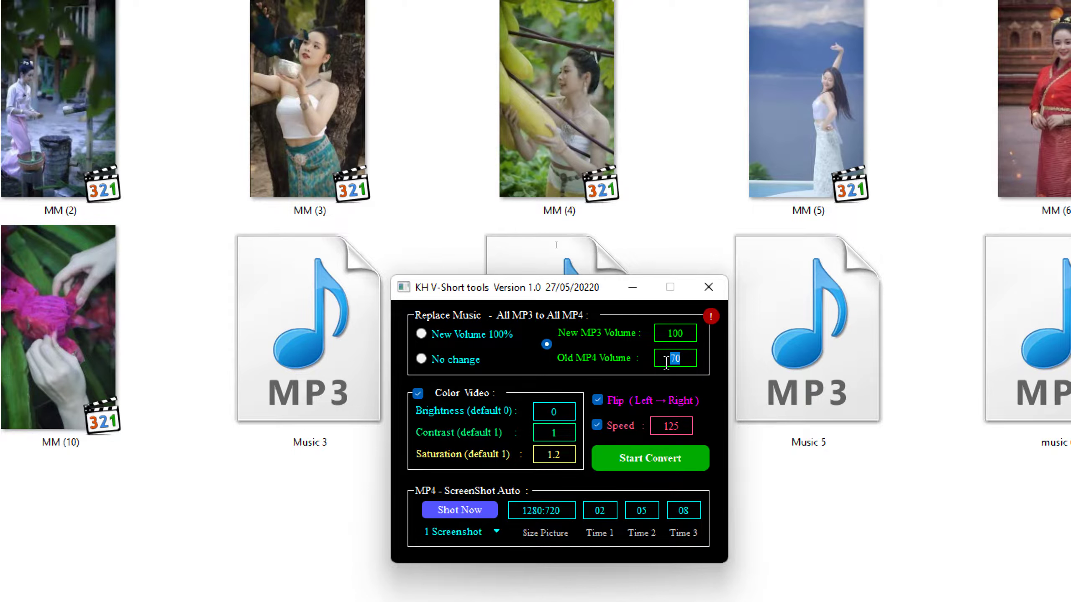
left_click_drag(684, 359, 669, 361)
left_click(686, 334)
left_click_drag(687, 334, 660, 337)
left_click_drag(592, 297, 597, 273)
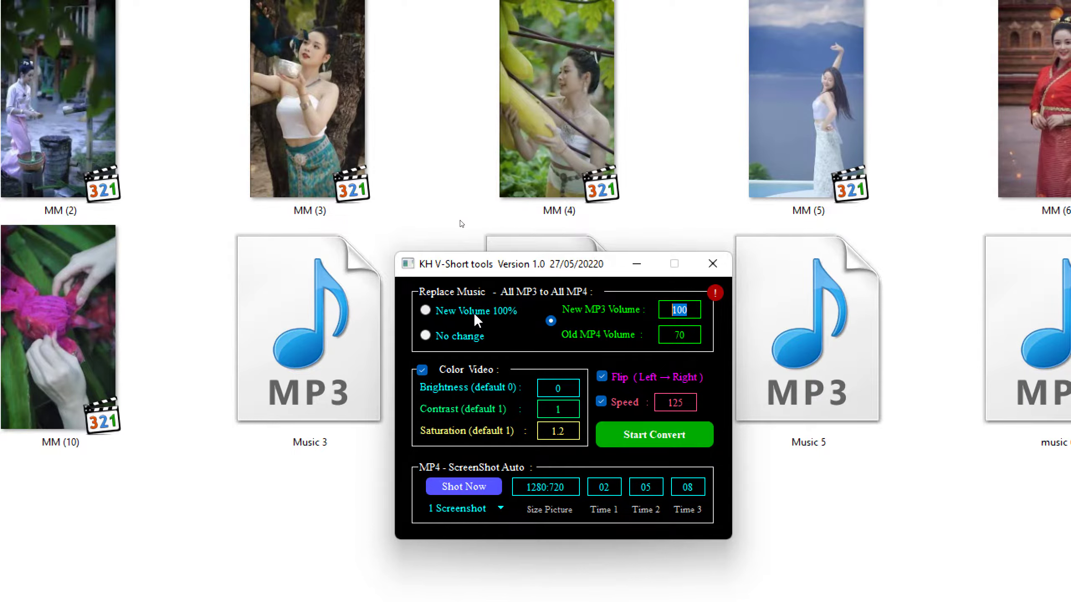
left_click(426, 313)
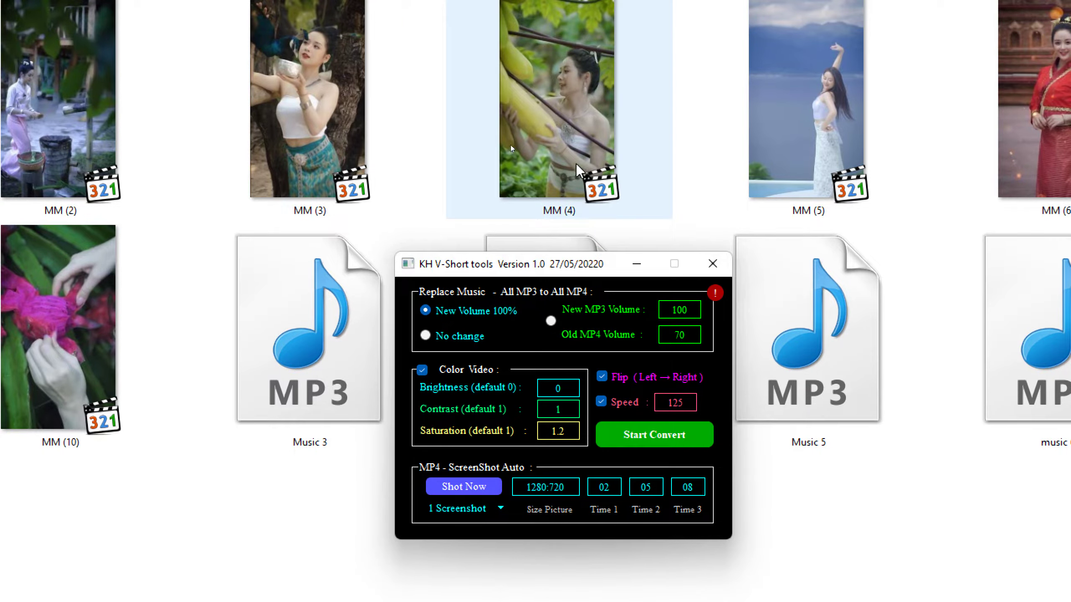
left_click(451, 340)
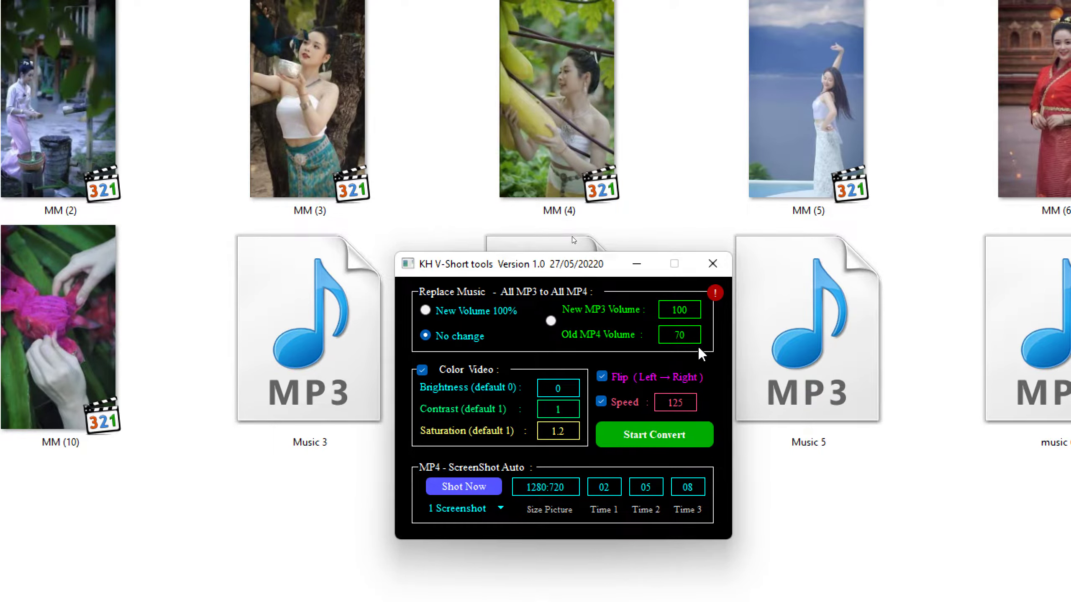
left_click(439, 311)
left_click_drag(559, 265, 530, 186)
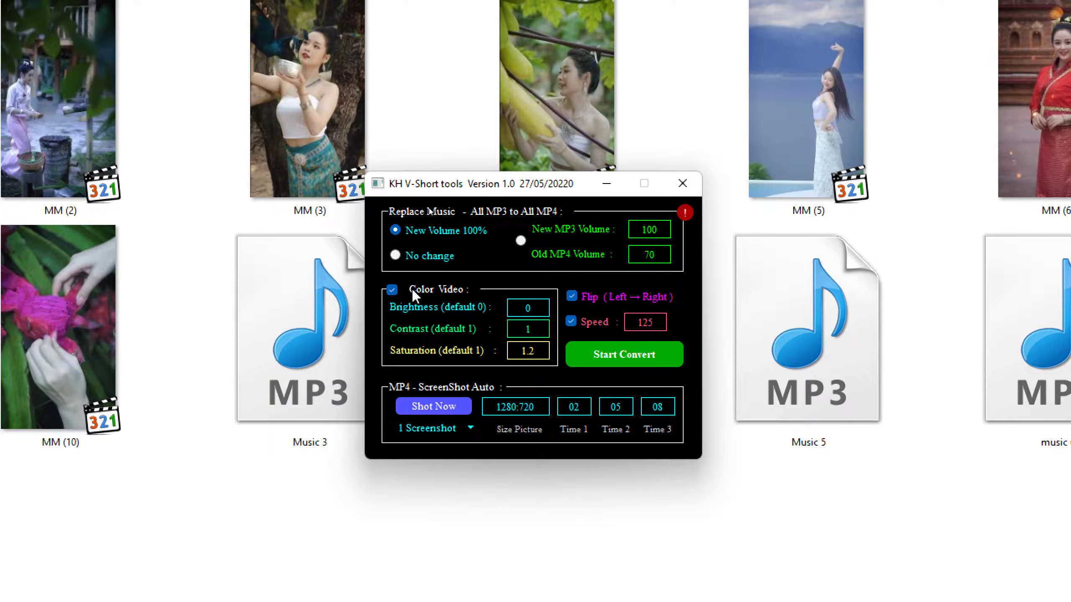
- Switch the Color Video, Speed and Flip options off and back on
left_click(394, 291)
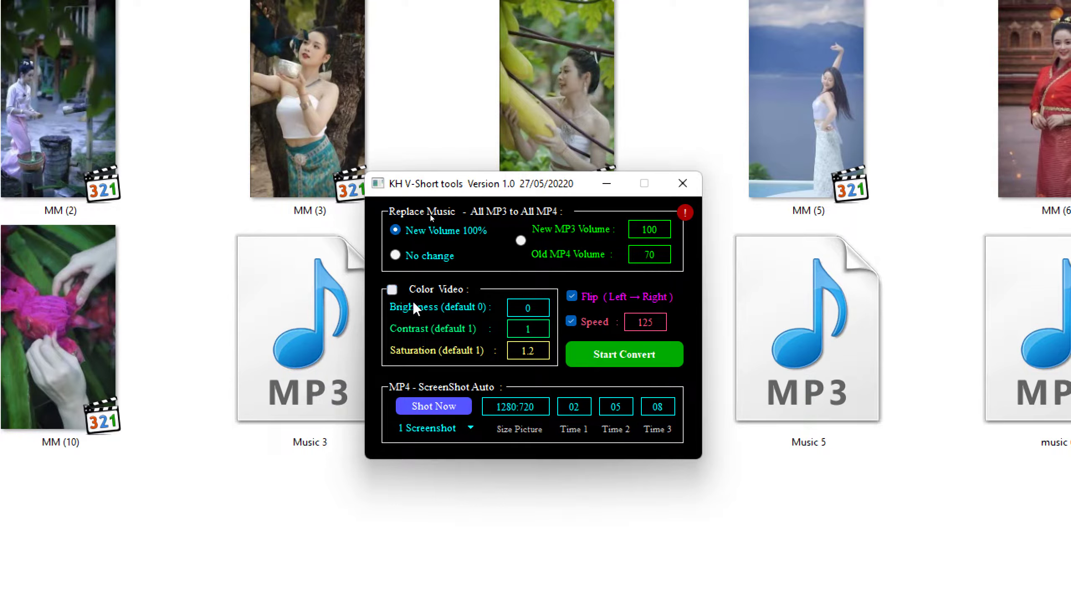
left_click(570, 322)
left_click(572, 296)
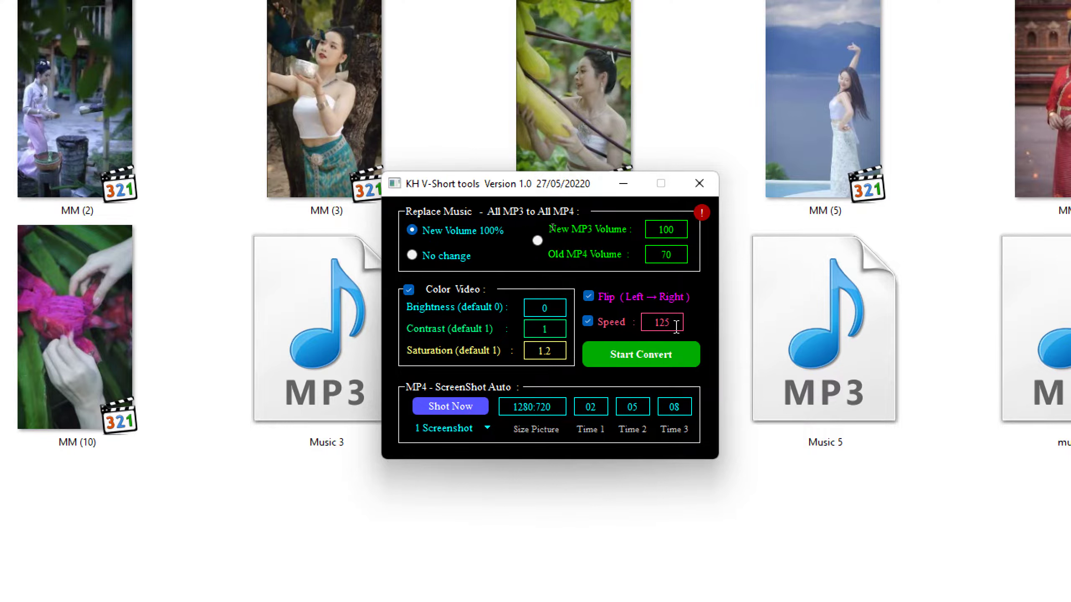
- Set the Speed to 60 and the Color Video Saturation to 1.3
left_click_drag(677, 324, 651, 327)
type("60")
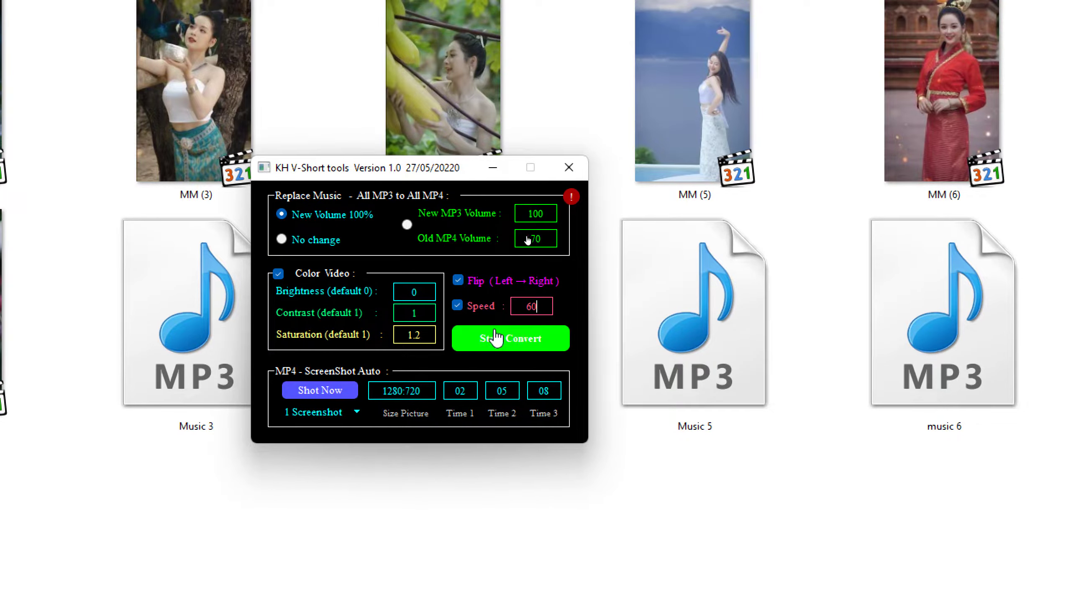
left_click_drag(425, 336, 417, 340)
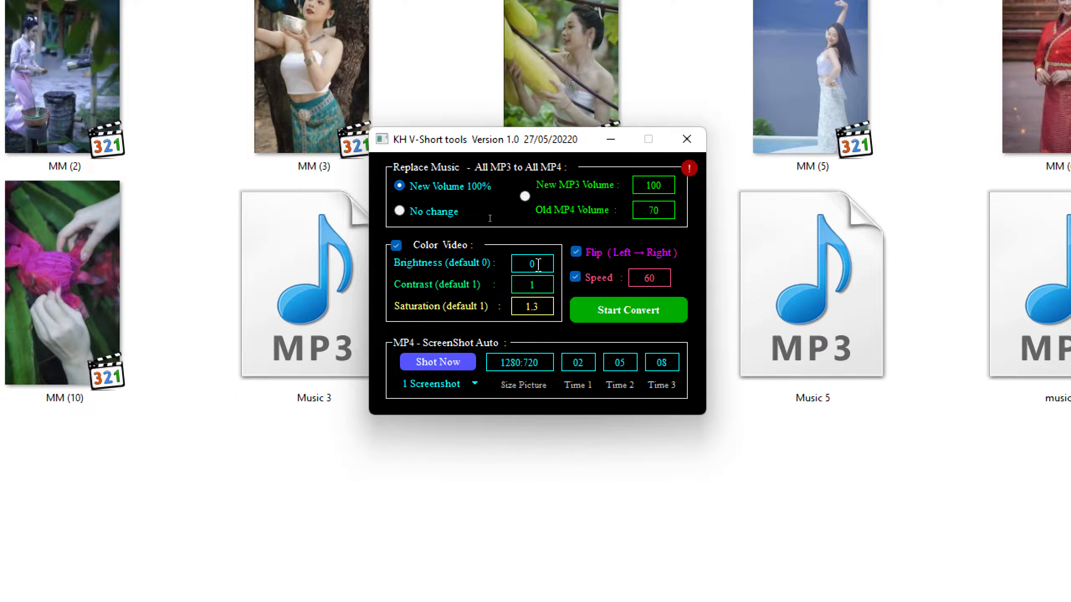
left_click(544, 306)
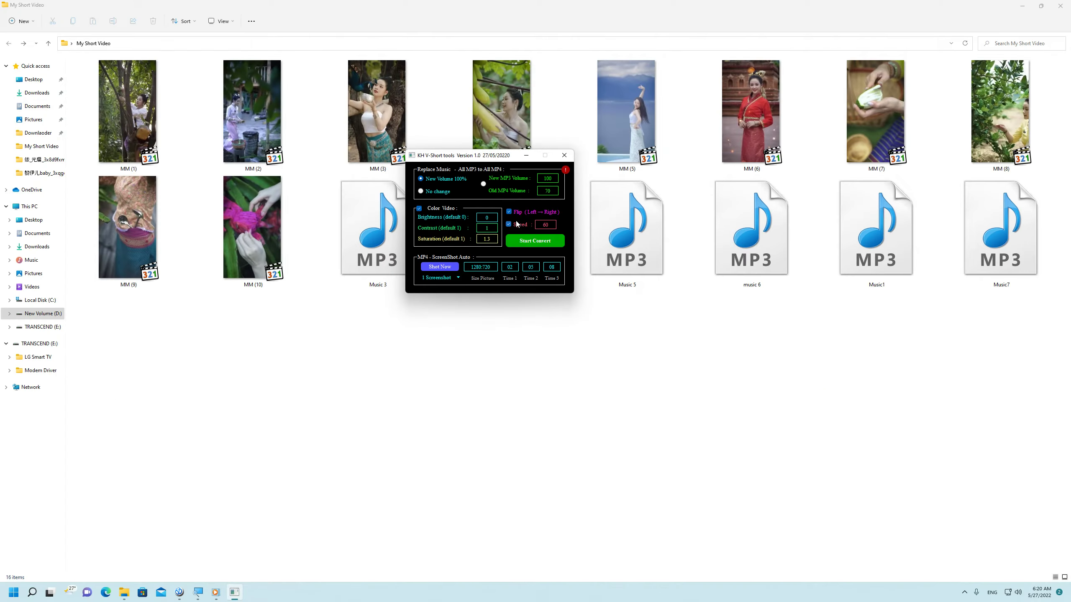
- Start the conversion and move the progress console and the tool window away from the folders in My Short Video
left_click(524, 244)
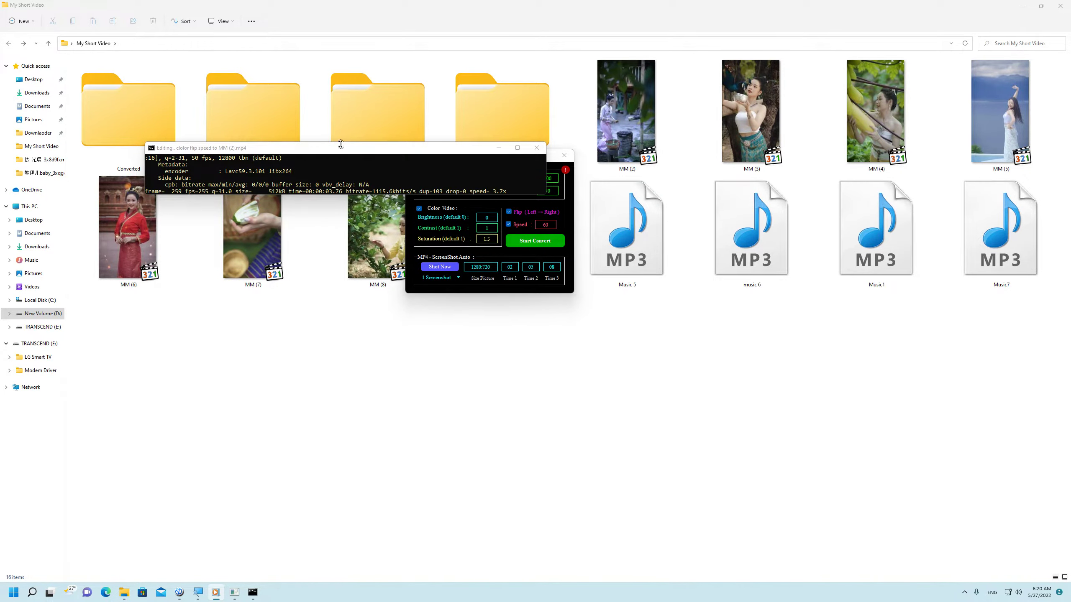
left_click_drag(340, 143, 428, 346)
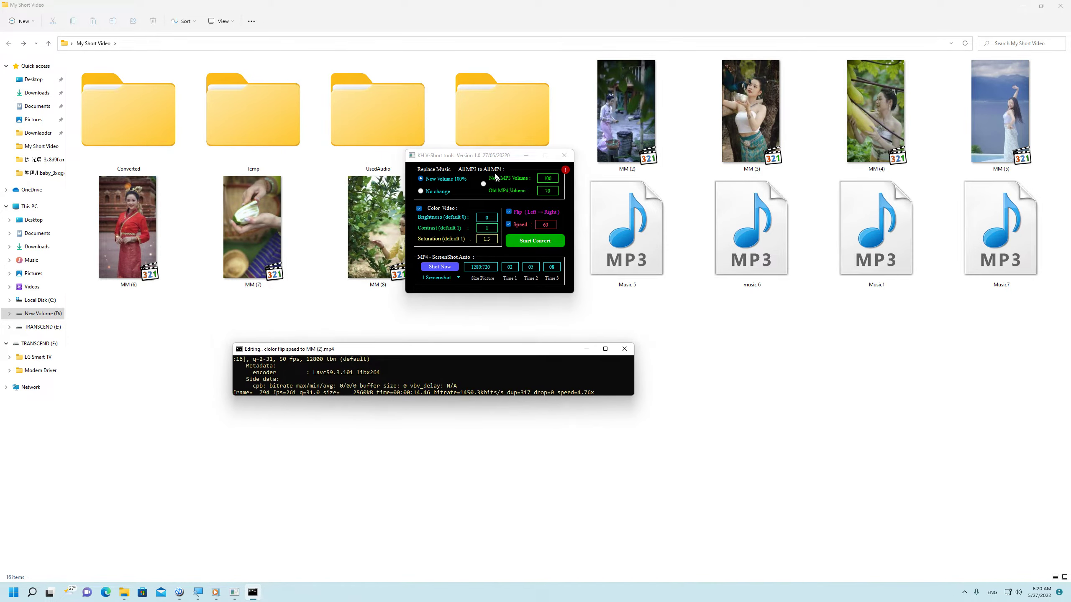
left_click_drag(495, 176, 787, 293)
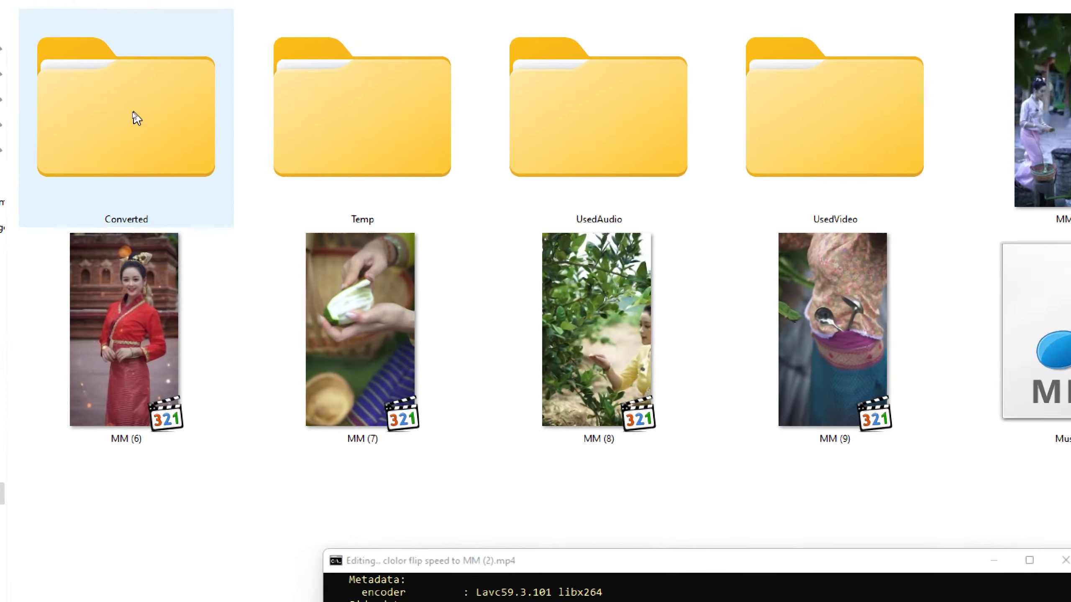
- Examine the Converted, Temp, UsedAudio and UsedVideo folders in My Short Video while the conversion runs
left_click(127, 137)
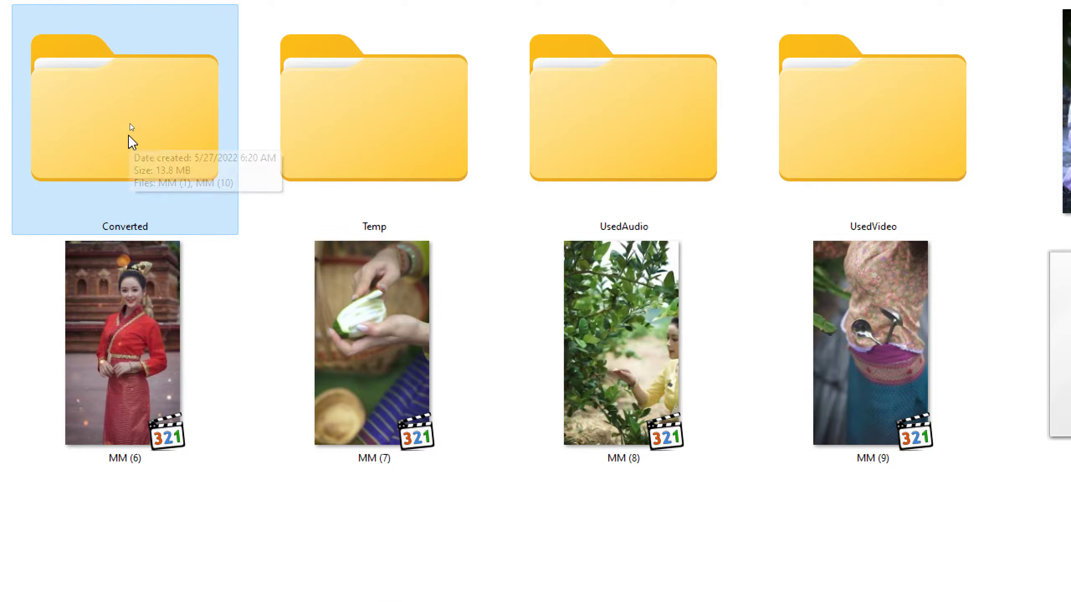
left_click(594, 171)
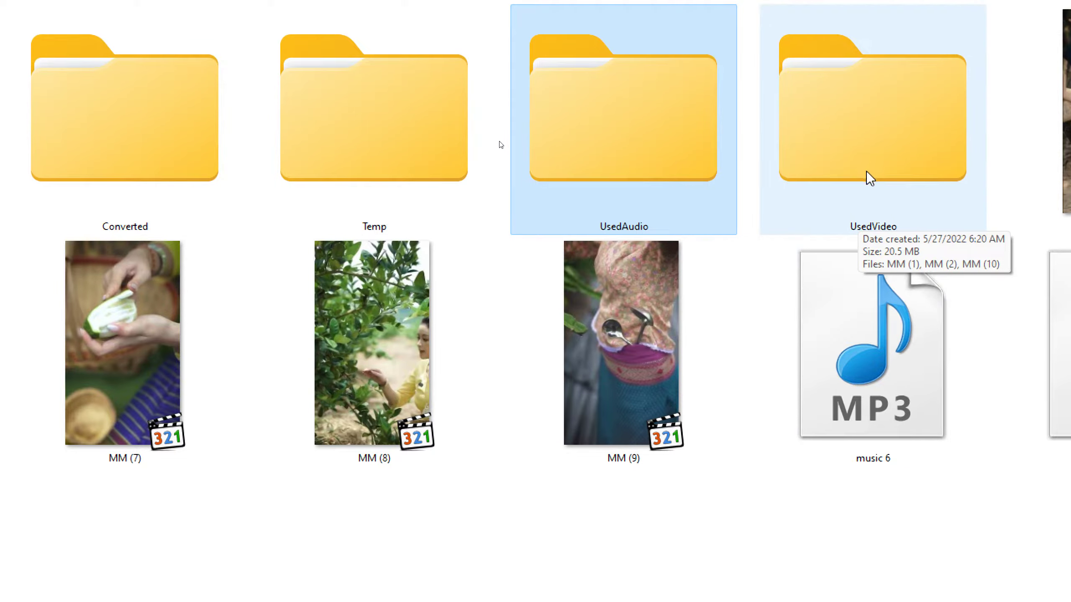
left_click(863, 144)
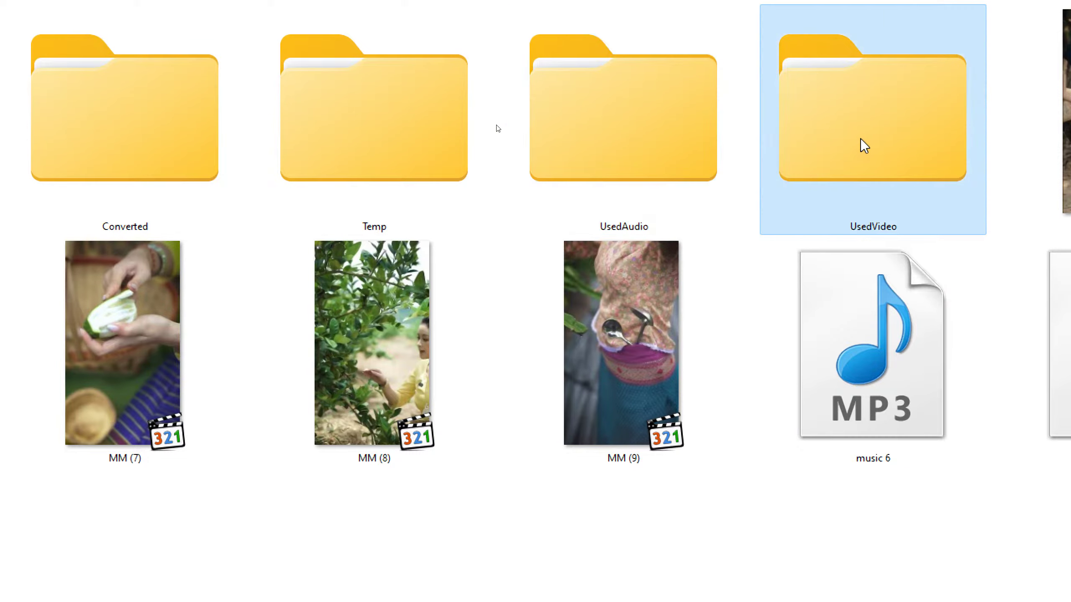
left_click(413, 141)
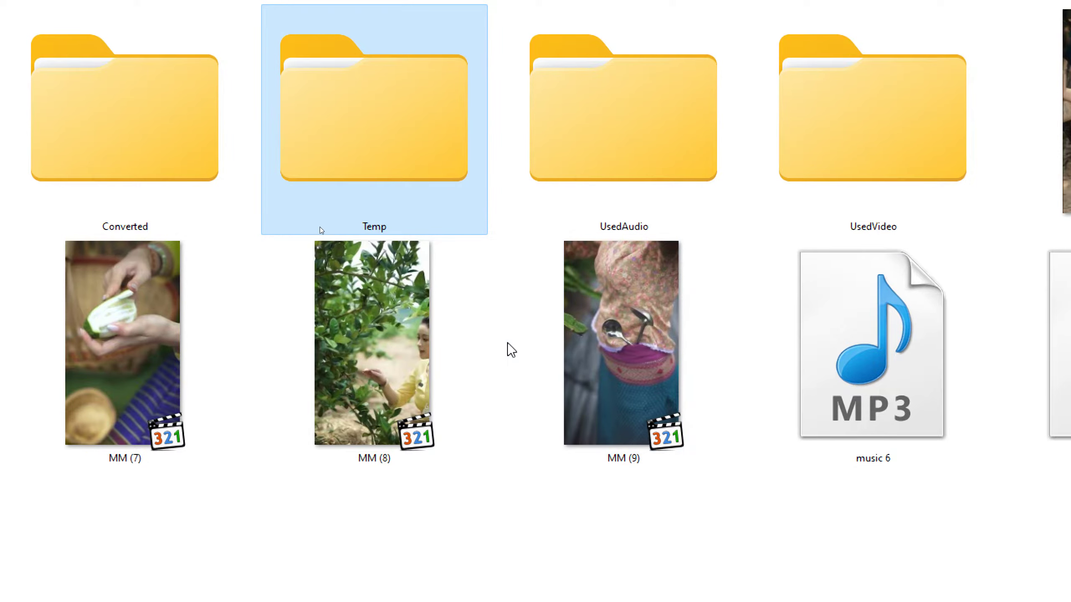
left_click(113, 139)
left_click(882, 160)
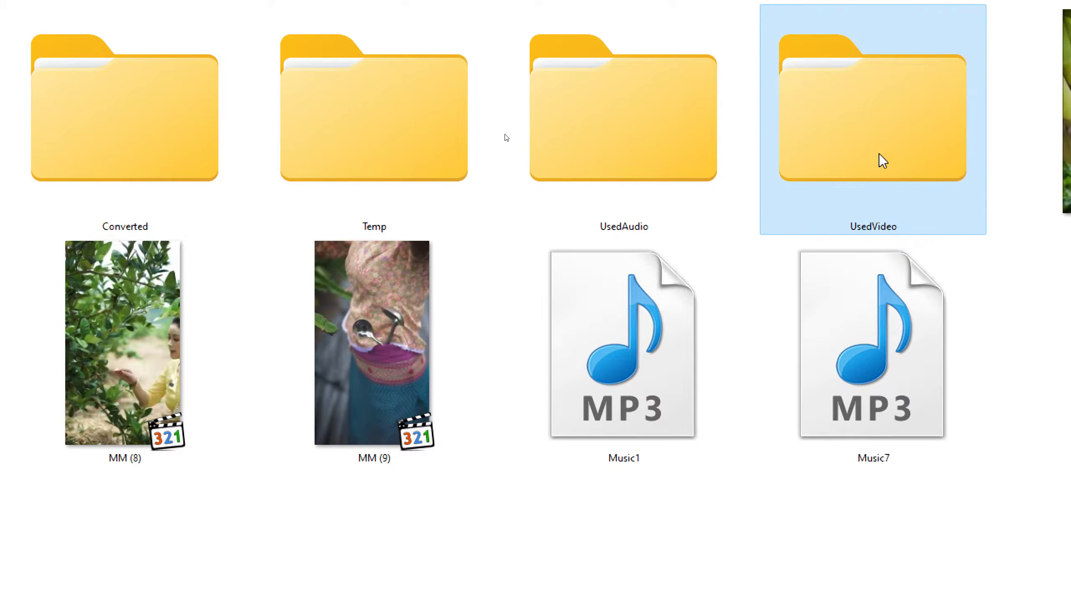
mouse_move(854, 124)
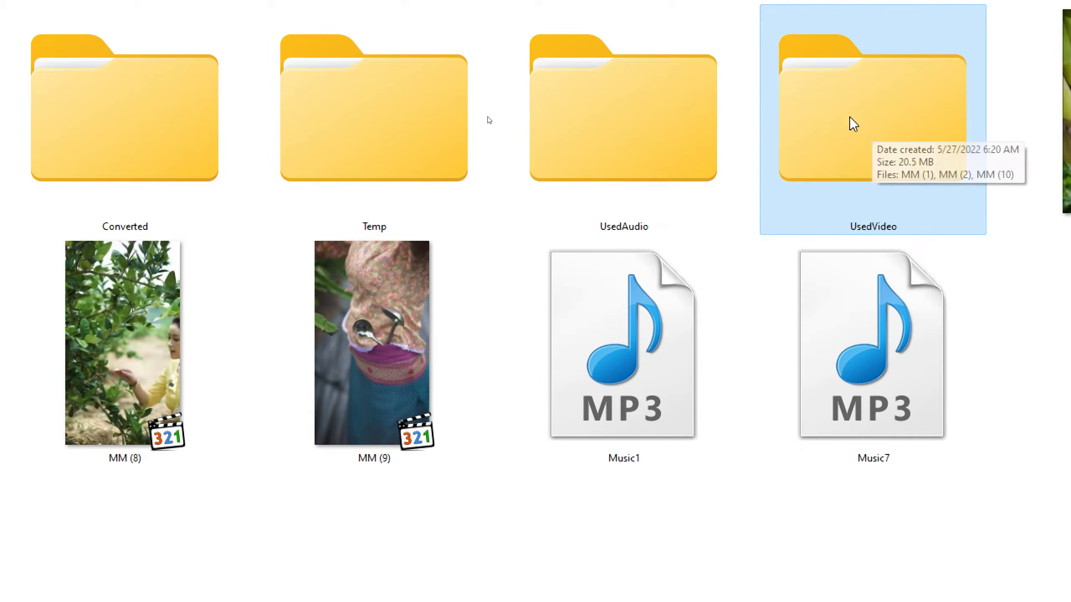
left_click(98, 134)
mouse_move(141, 156)
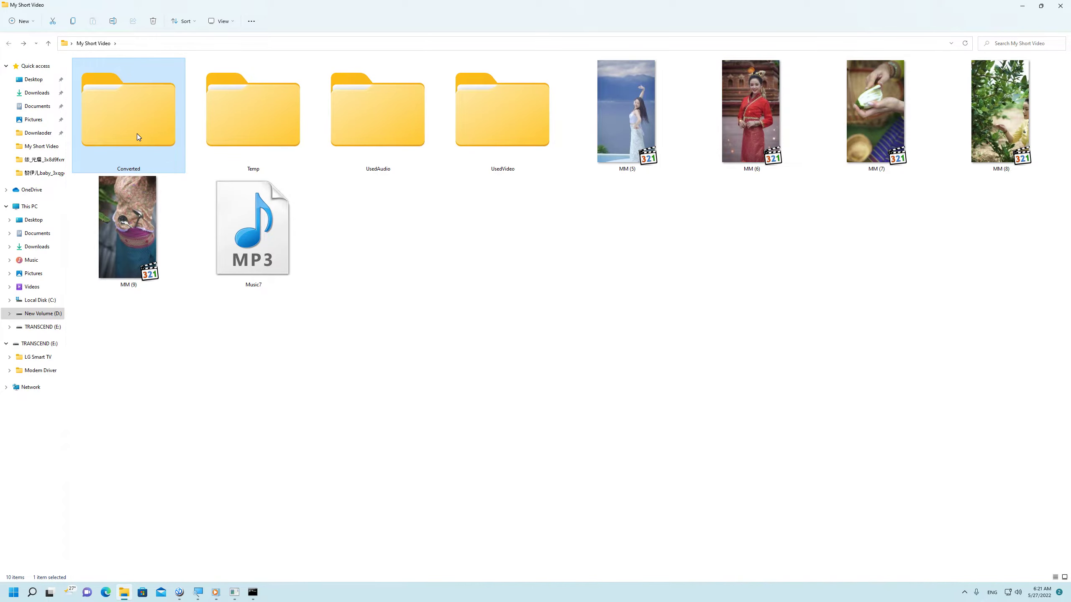
- Open the Converted folder to check the finished videos and return to My Short Video
left_click(572, 279)
left_click(118, 120)
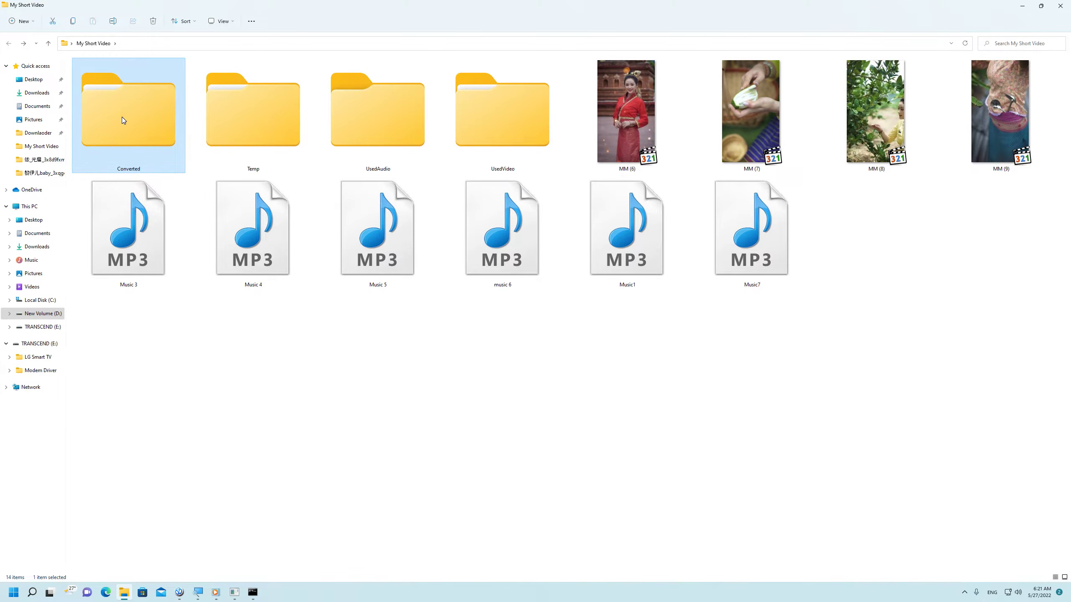
double_click(122, 118)
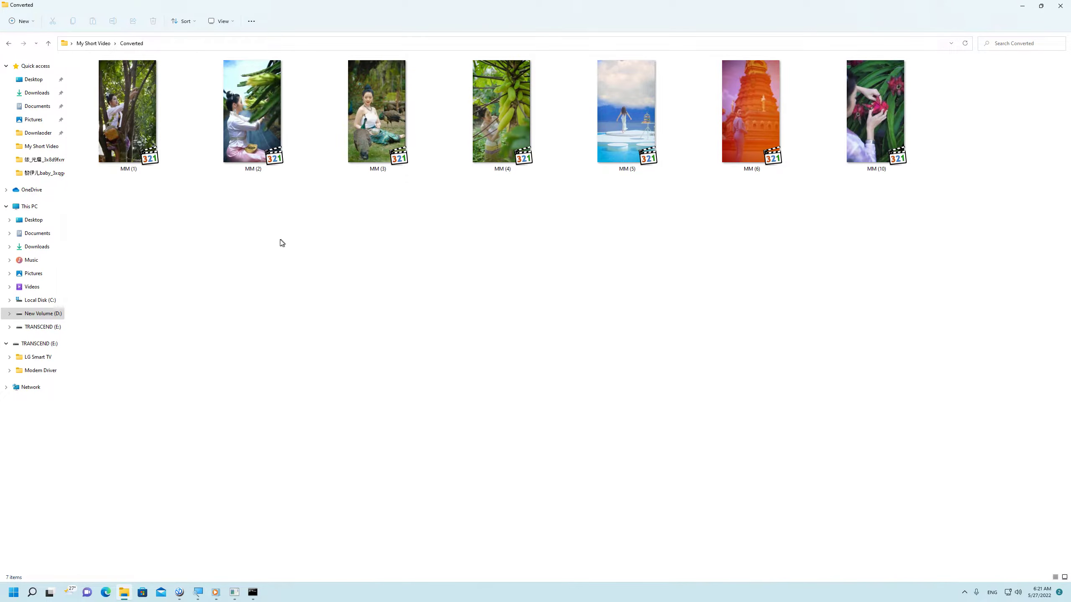
left_click(7, 44)
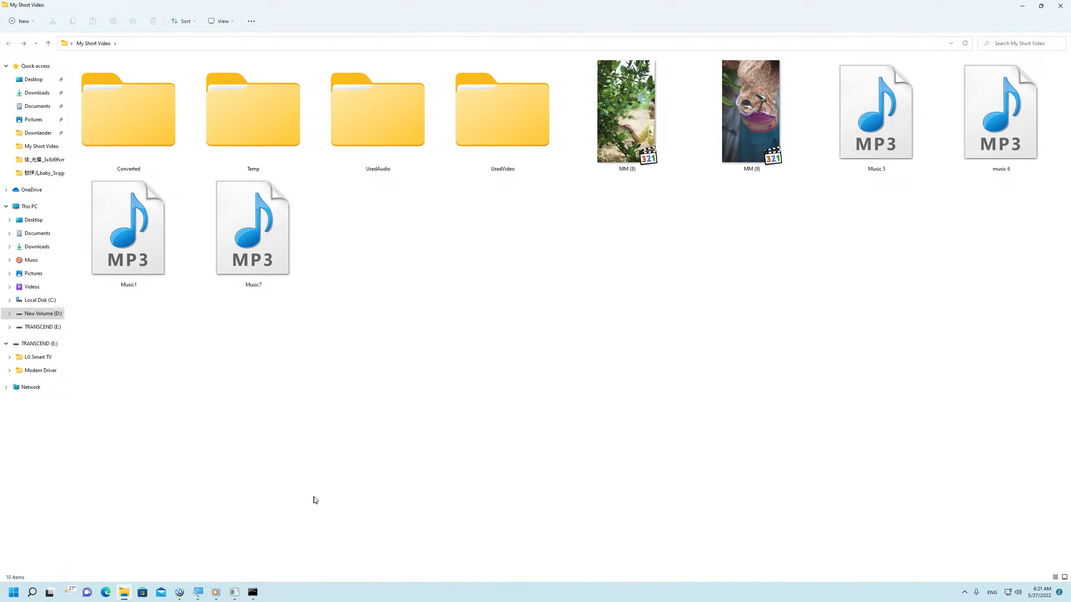
- Bring the conversion console to the front until the job ends and dismiss the completion message
left_click(255, 592)
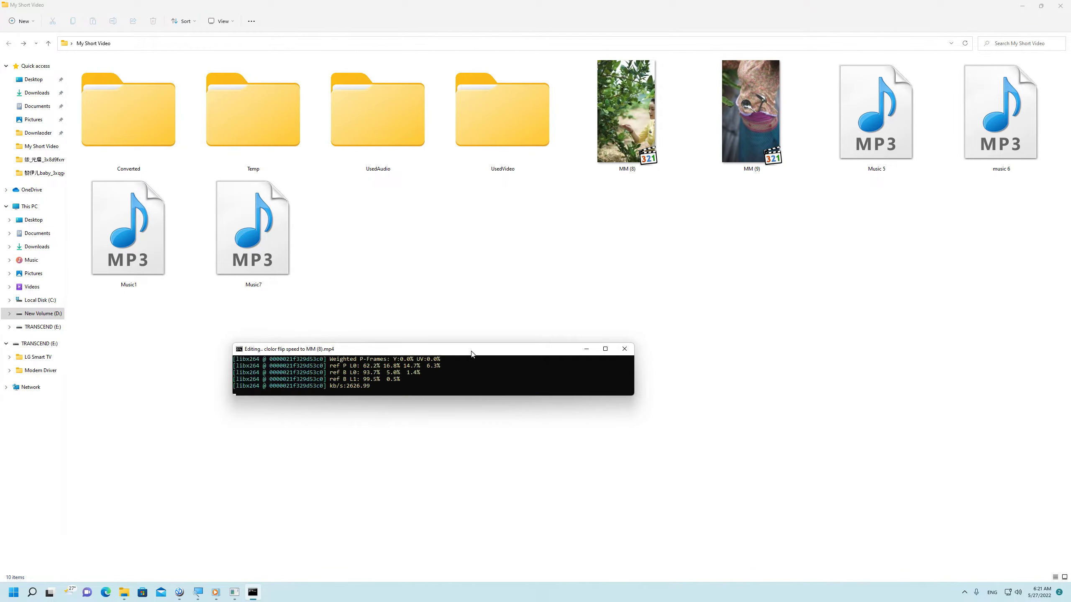
left_click_drag(473, 353, 542, 267)
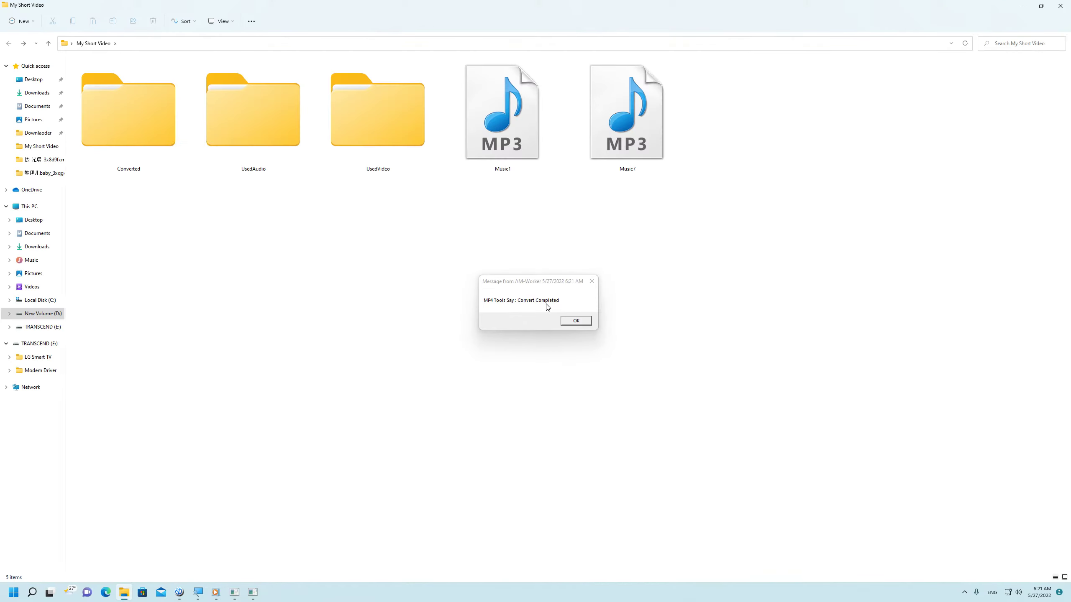
left_click(575, 322)
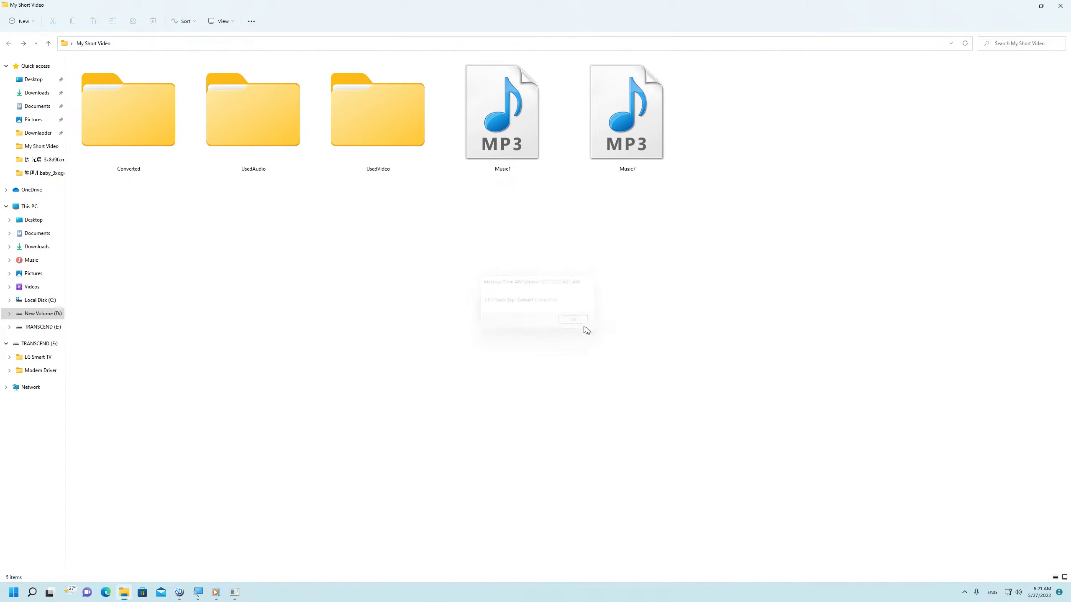
- Open the Converted folder in a new window, move it aside, and open UsedVideo in the original window
right_click(128, 139)
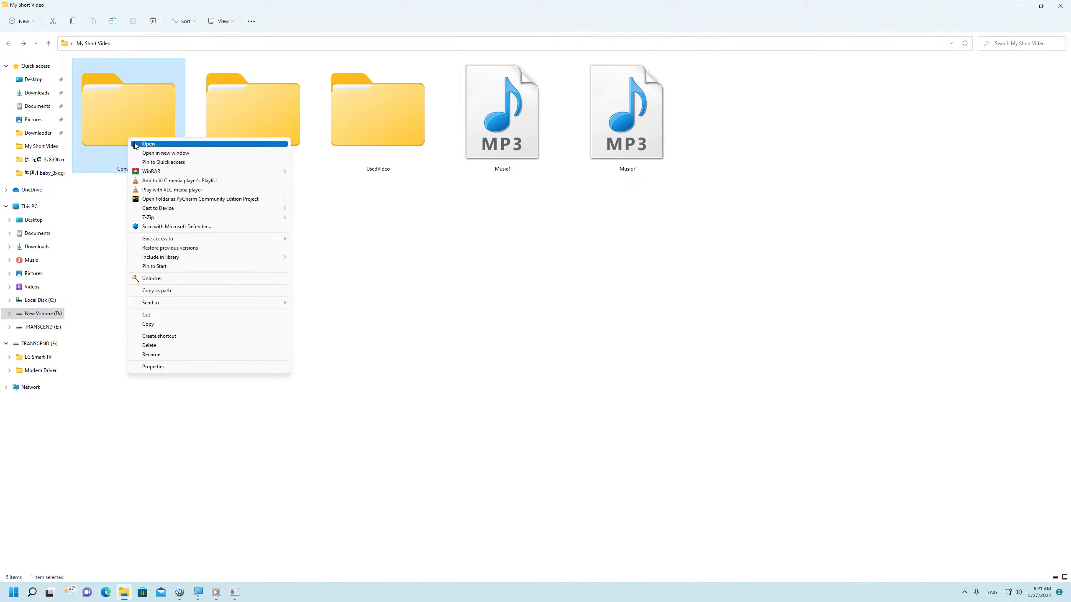
left_click(147, 155)
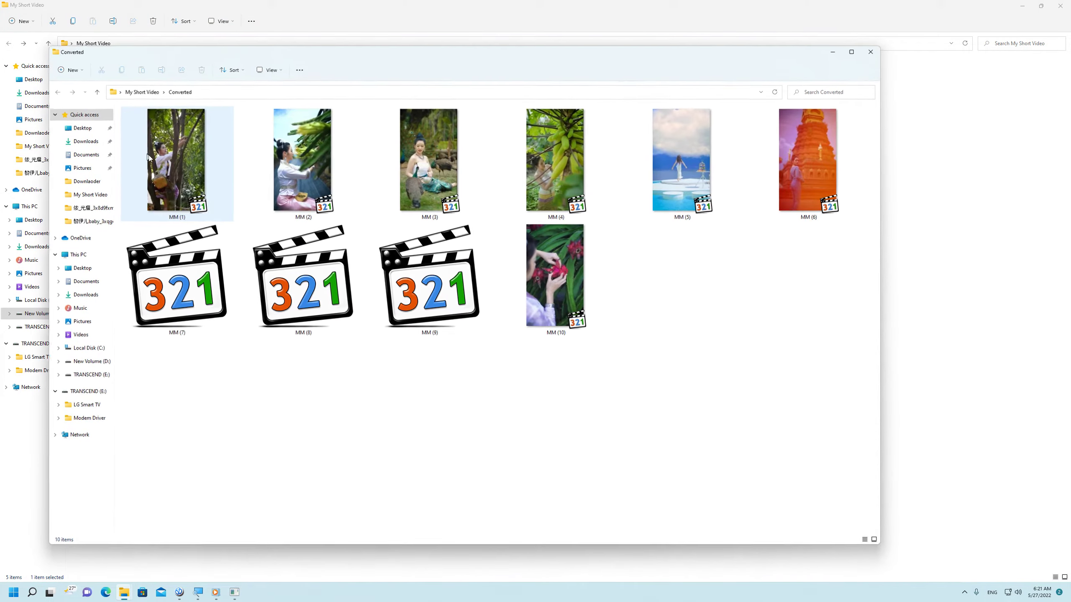
left_click_drag(322, 44, 592, 202)
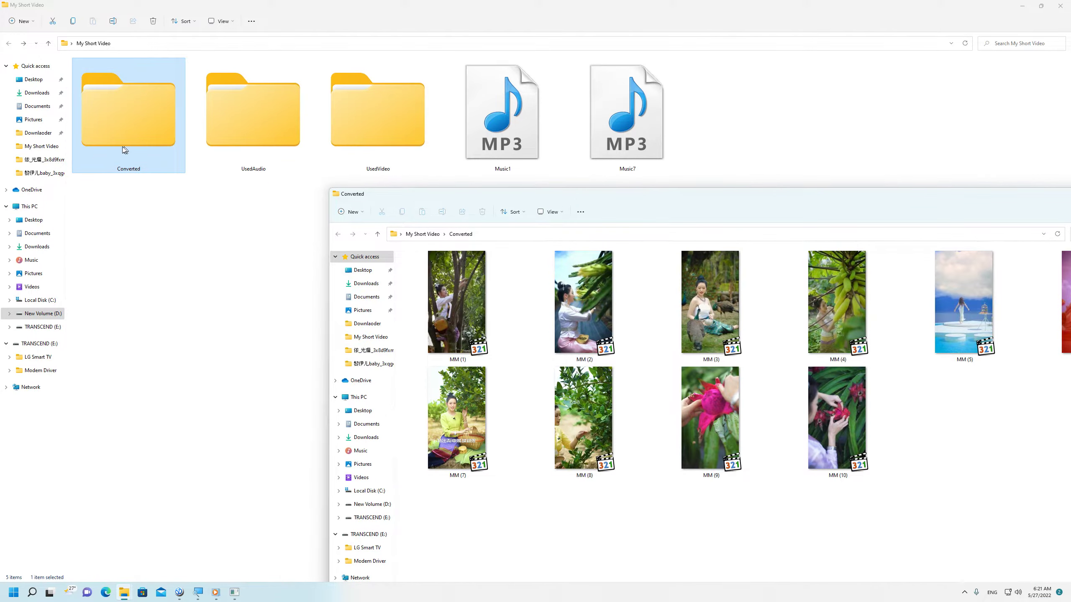
left_click(377, 133)
double_click(370, 124)
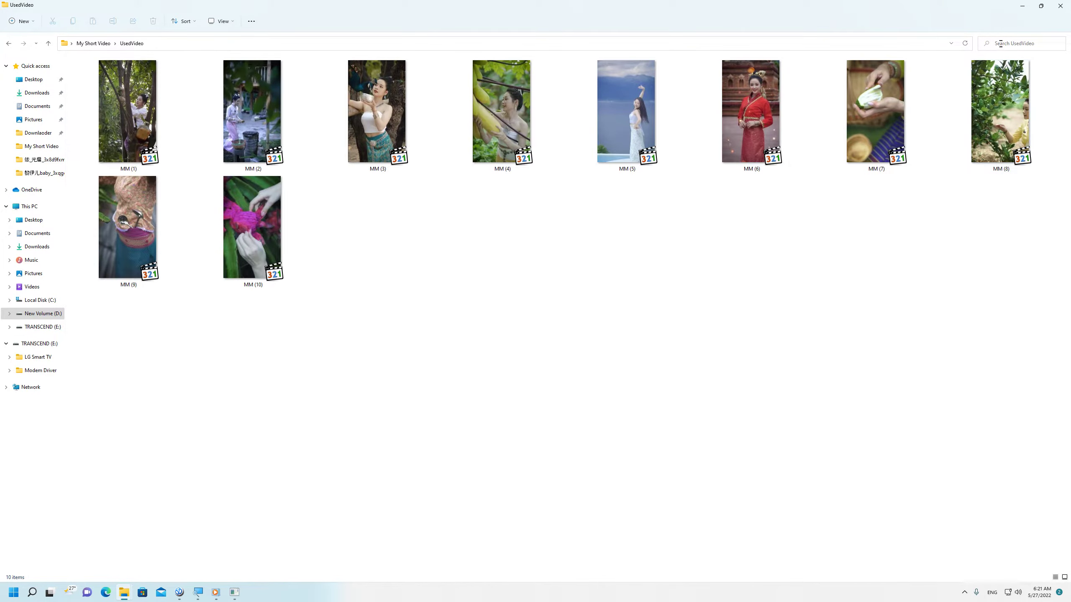
- Restore the UsedVideo window to a smaller size and arrange it side by side with the Converted window without overlap
left_click(1042, 6)
left_click_drag(527, 46, 501, 29)
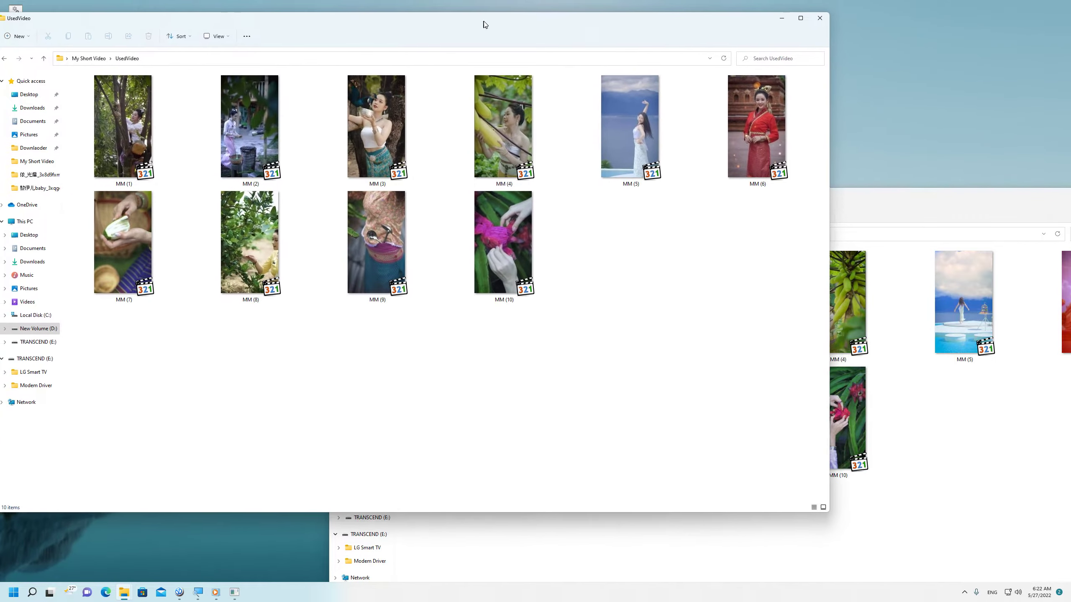
left_click_drag(844, 215, 631, 216)
left_click(712, 211)
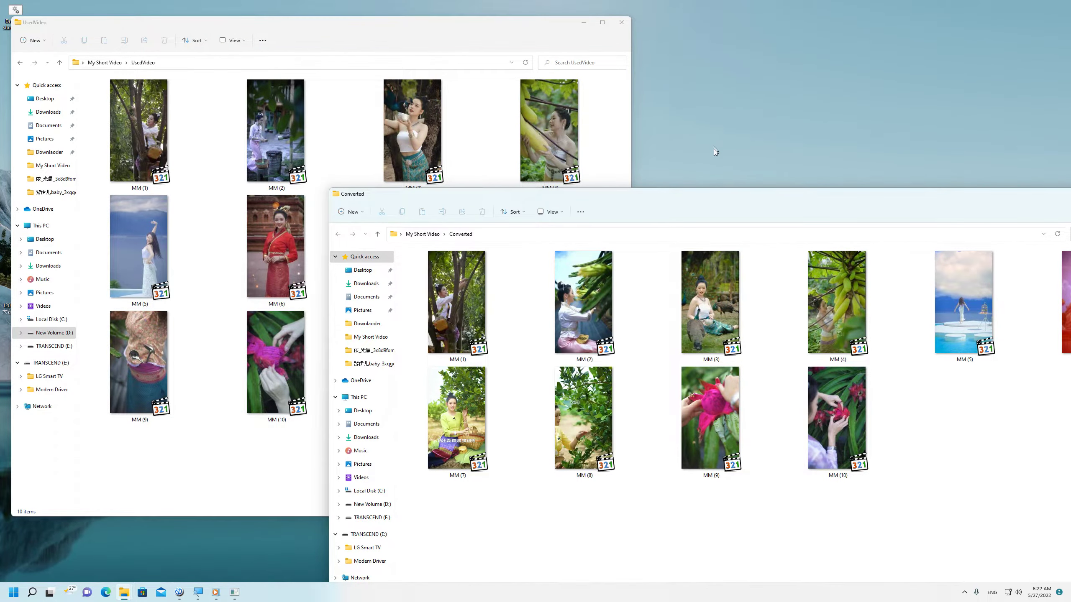
left_click_drag(739, 193, 631, 42)
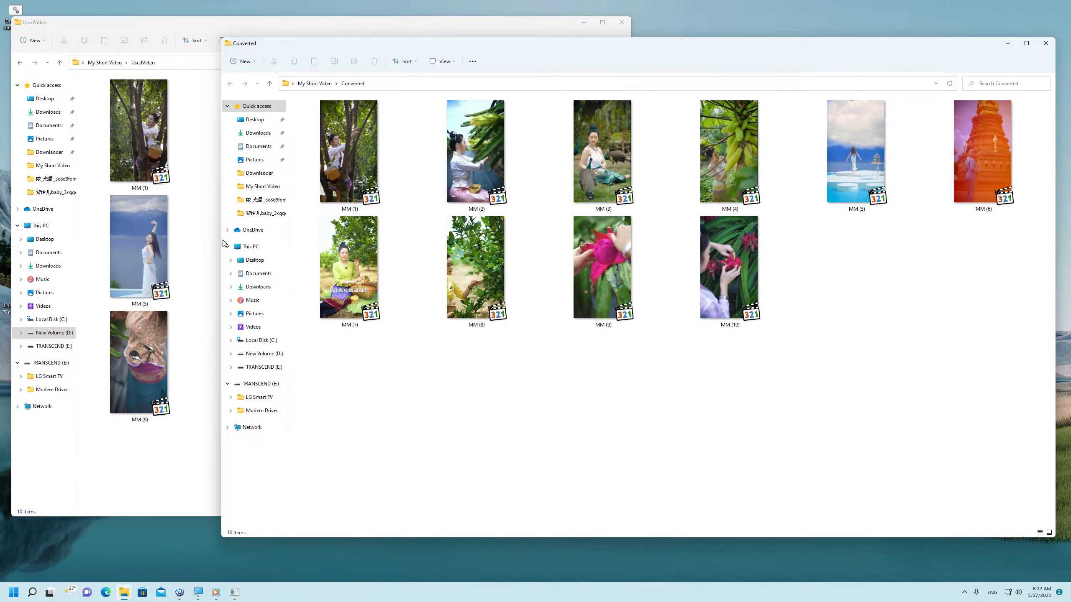
left_click_drag(220, 242, 632, 314)
left_click(355, 38)
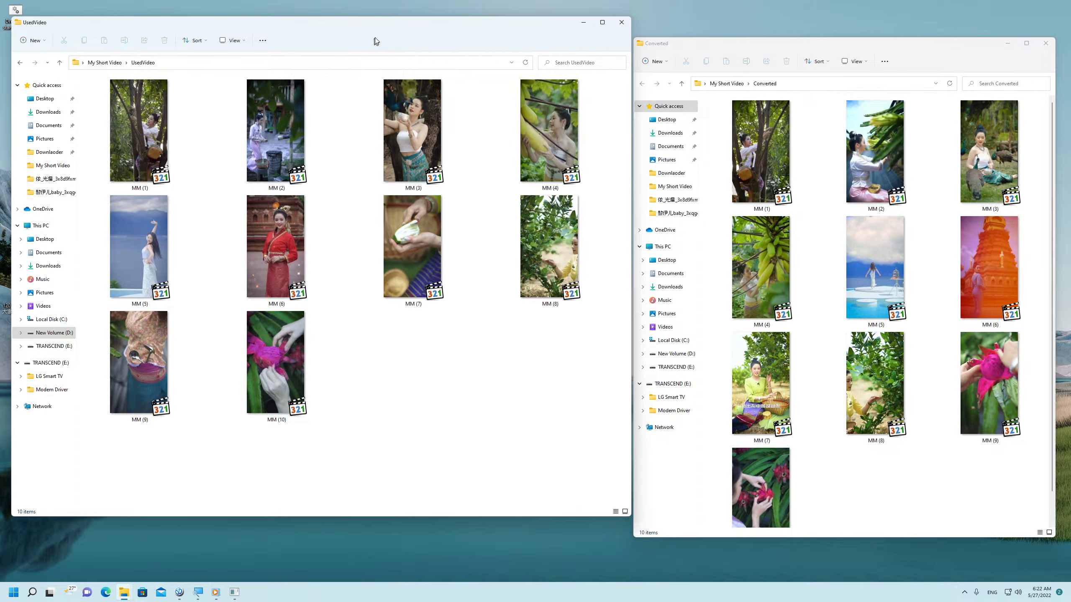
left_click_drag(386, 31, 389, 48)
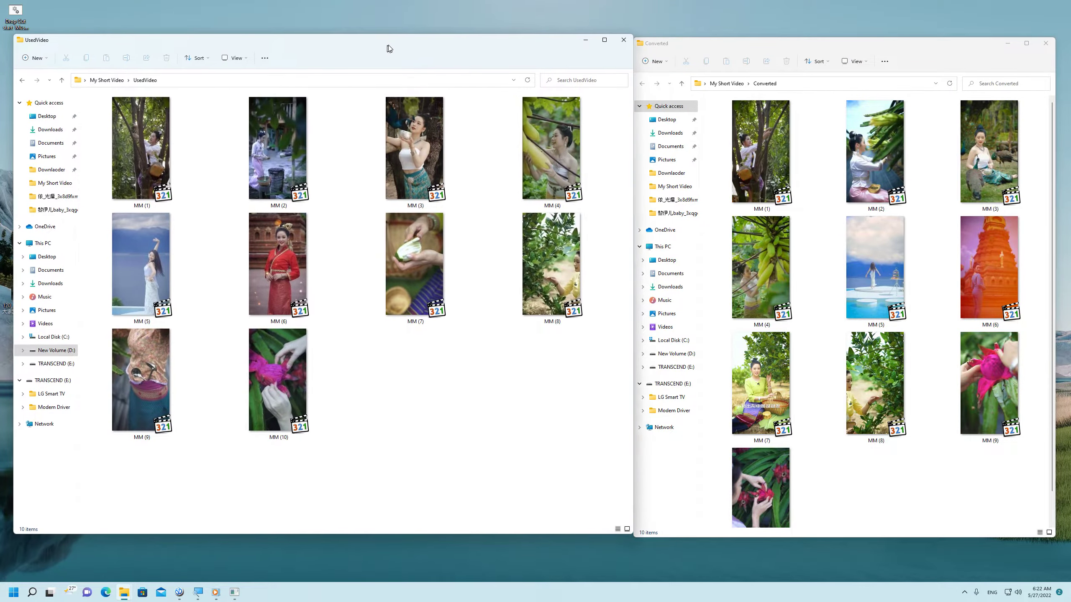
- Play the original MM (1) video from UsedVideo with the volume at 100%, moving the player aside, and pause it
double_click(162, 154)
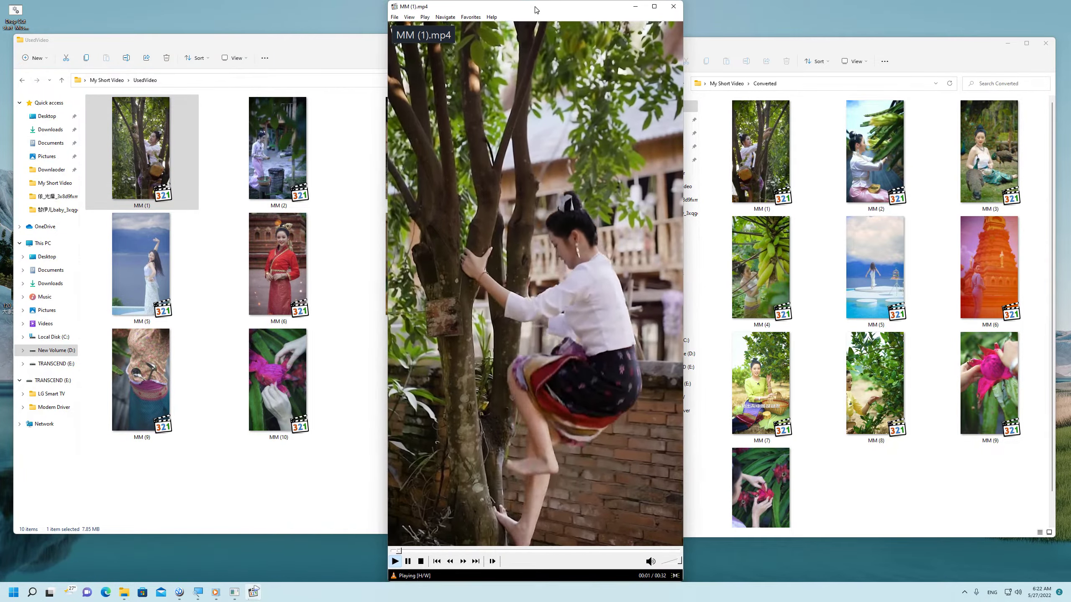
left_click_drag(555, 1, 348, 7)
scroll(369, 357, "up", 2)
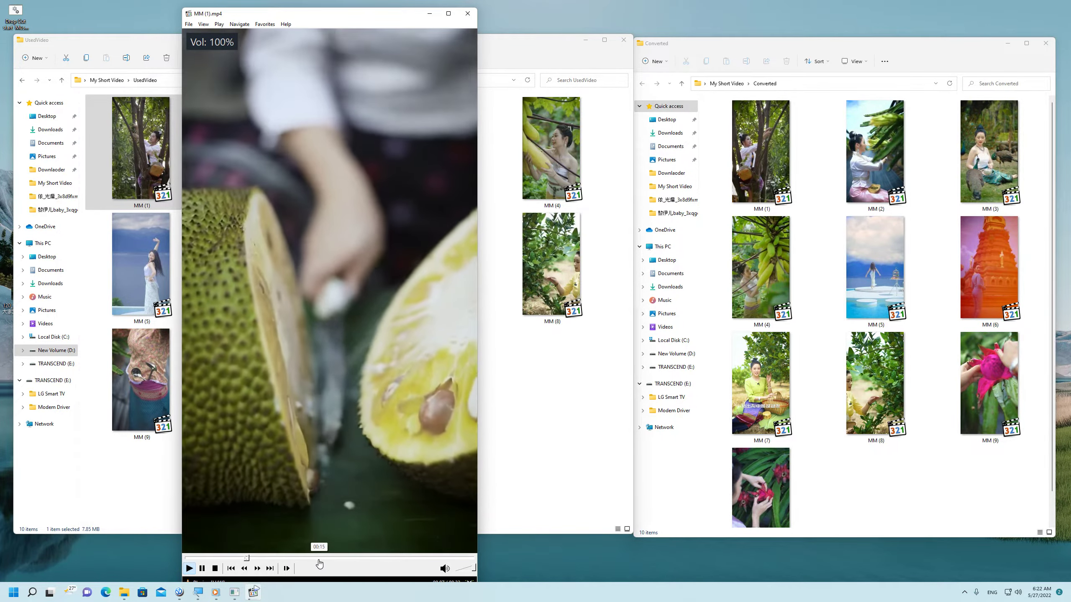
left_click(358, 354)
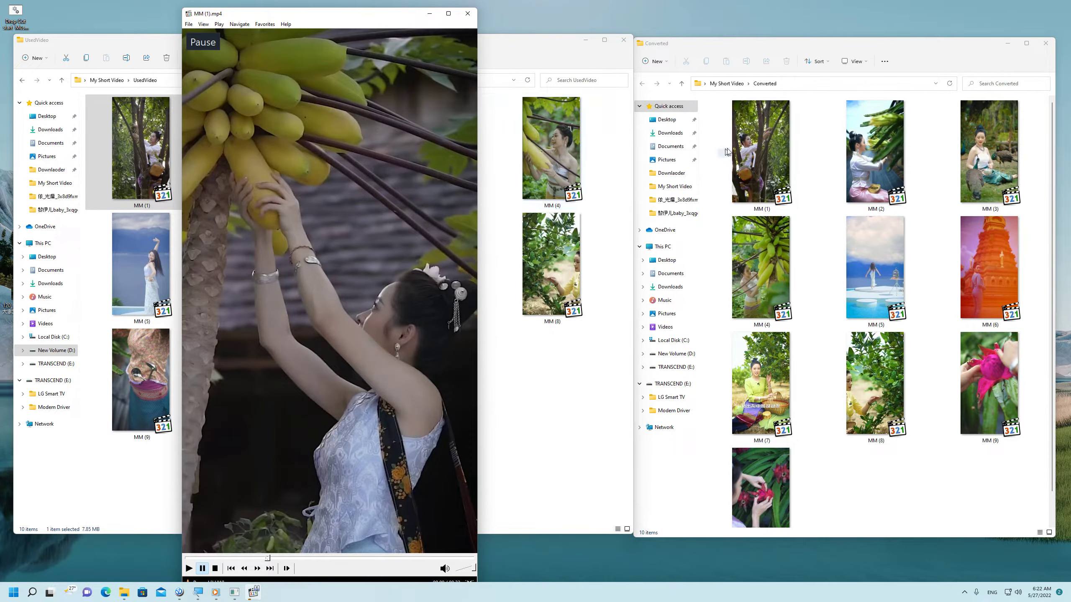
- Play the converted MM (1) at 85% volume in a smaller player beside the original and pause it at the matching scene
double_click(750, 154)
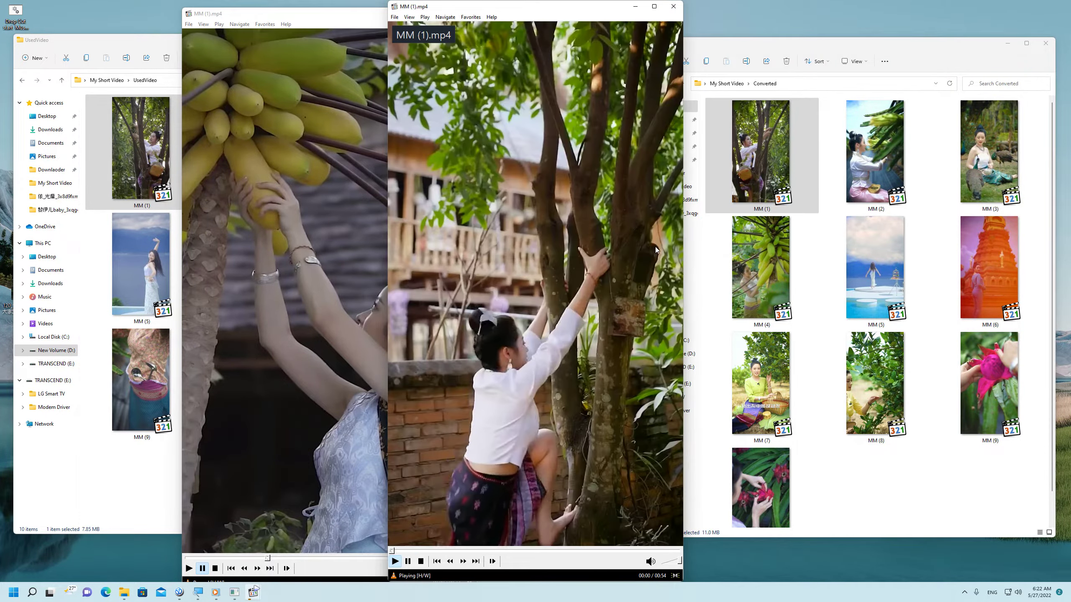
left_click_drag(509, 12, 608, 19)
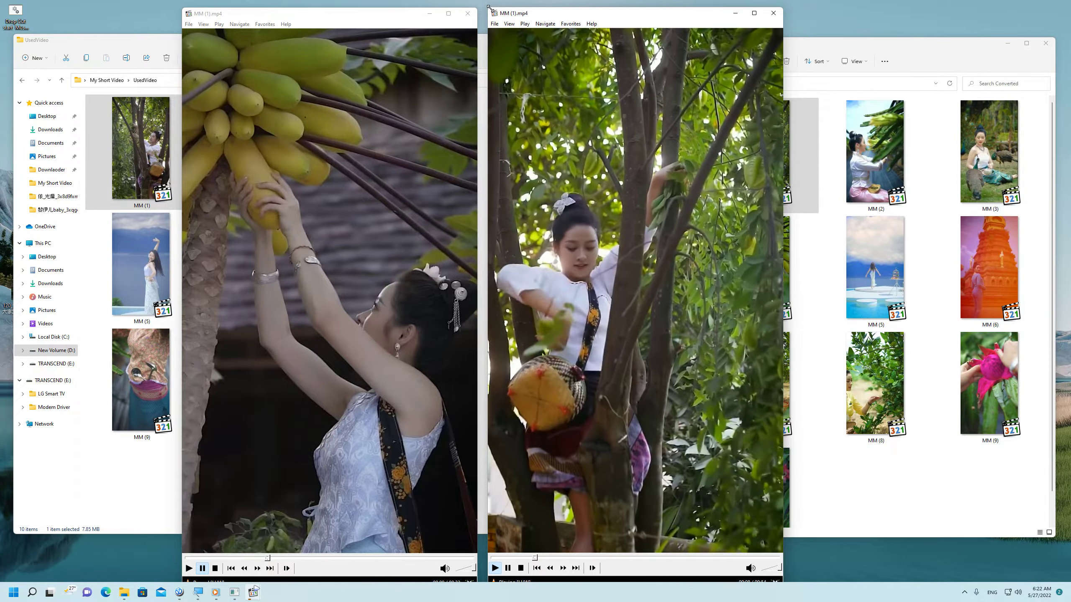
left_click_drag(494, 13, 547, 40)
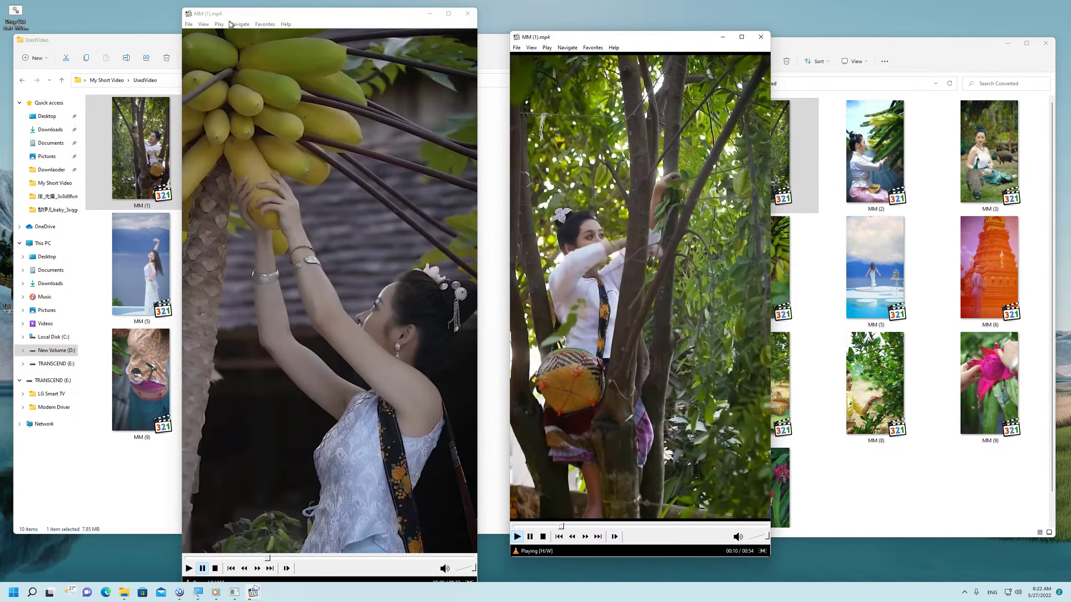
left_click_drag(182, 8, 277, 11)
scroll(629, 327, "down", 3)
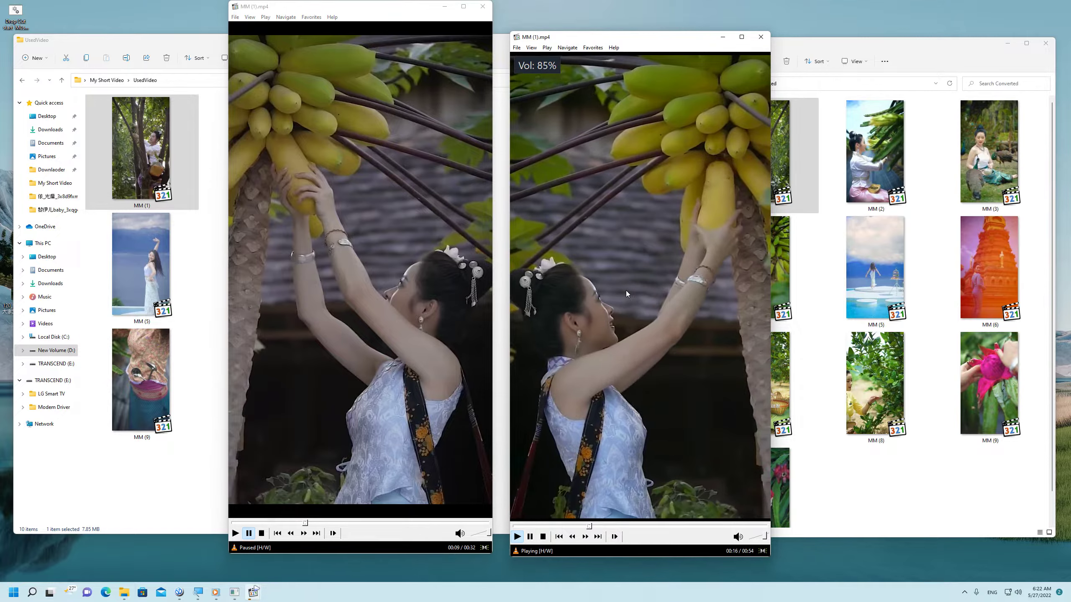
left_click(625, 290)
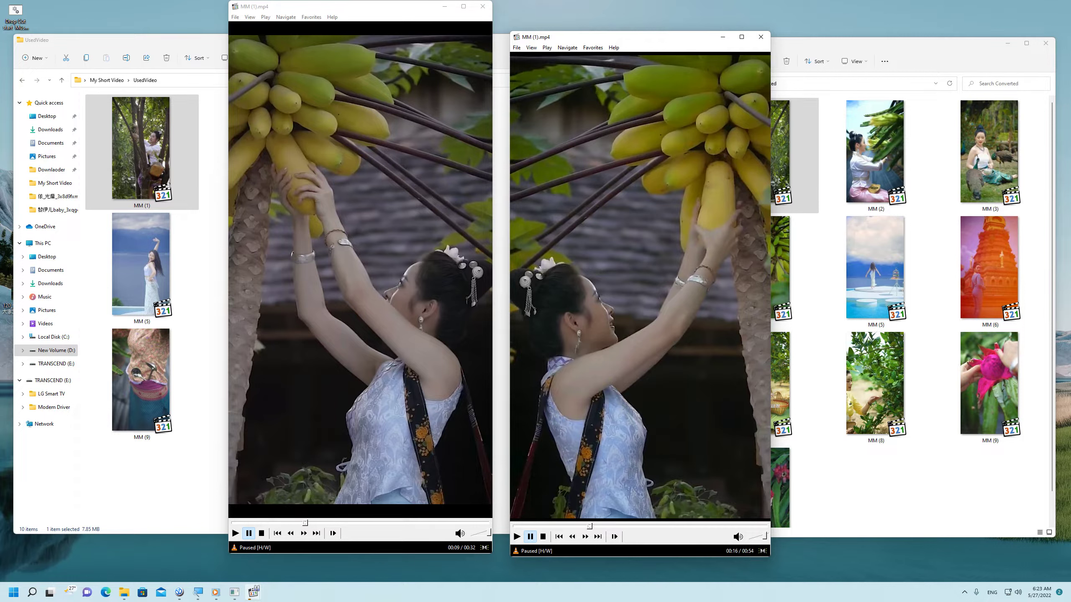
- Resume the converted MM (1) to watch more of it, and close both MM (1) players
left_click(637, 295)
scroll(637, 298, "down", 1)
scroll(638, 297, "up", 1)
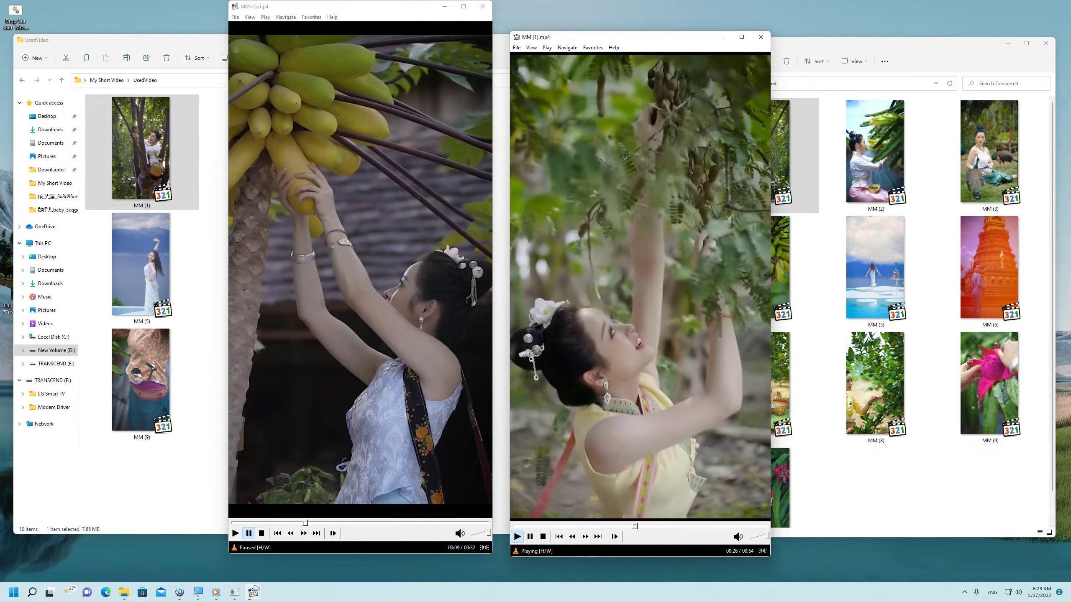
left_click(760, 36)
left_click(488, 7)
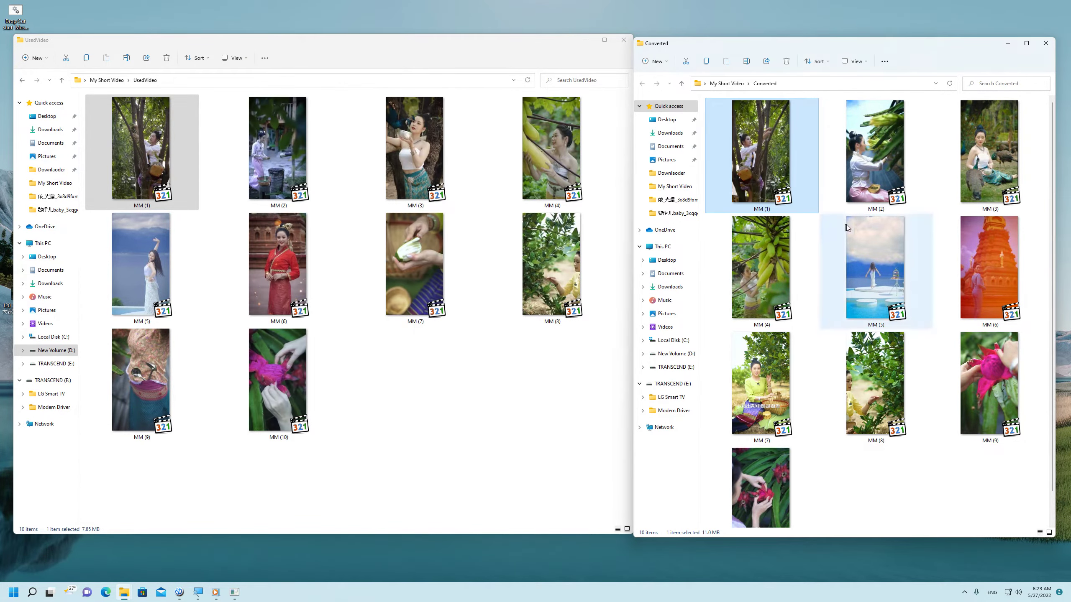
left_click(457, 407)
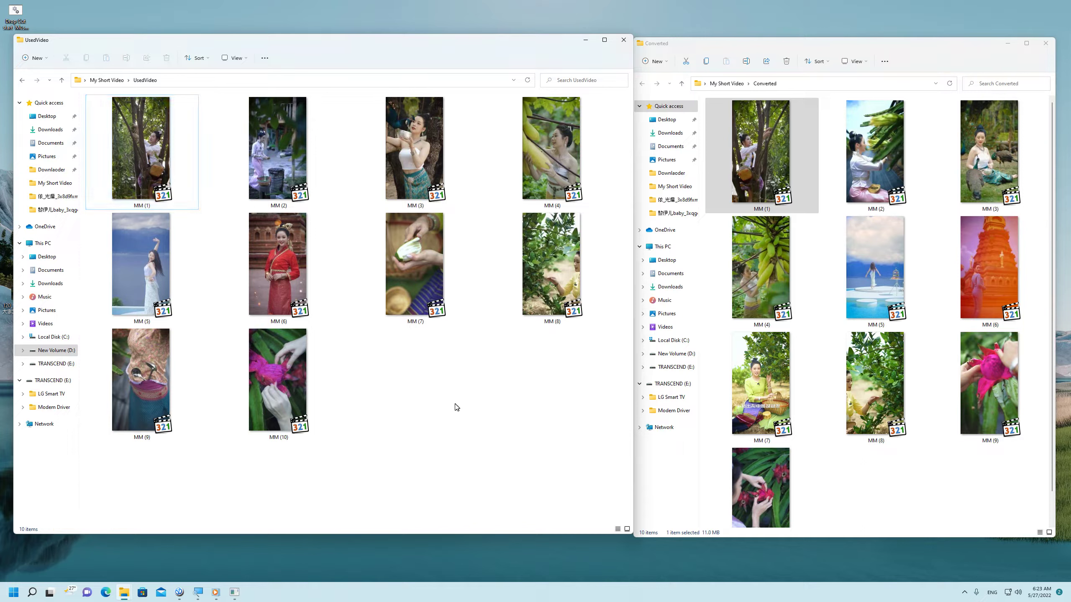
right_click(429, 399)
left_click(449, 433)
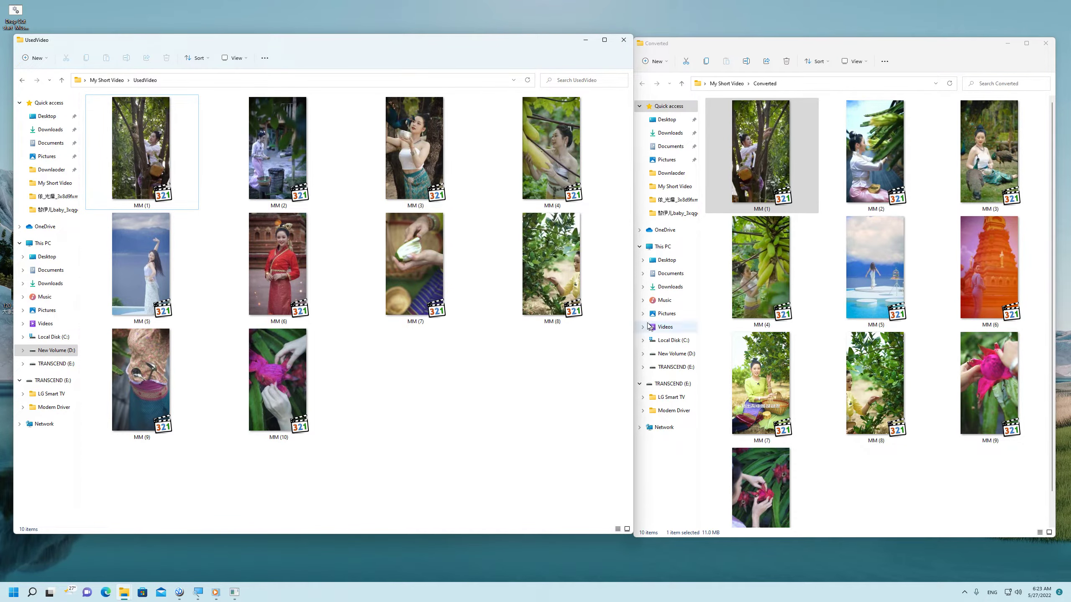
- Play the original MM (2) from UsedVideo, move its player aside, skip ahead to 00:21, and pause it
double_click(274, 164)
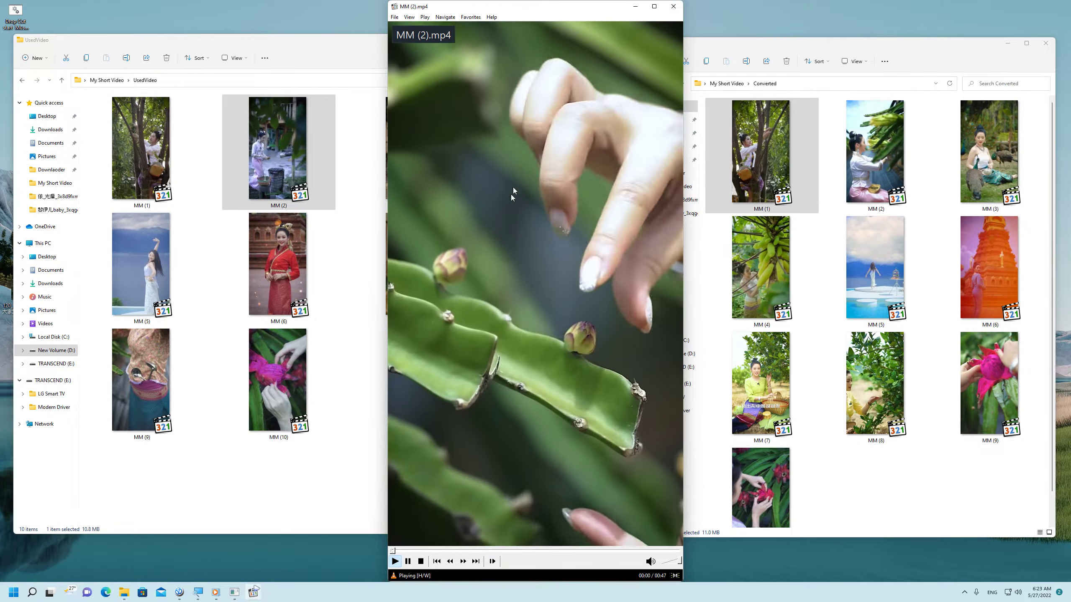
left_click_drag(514, 11, 380, 17)
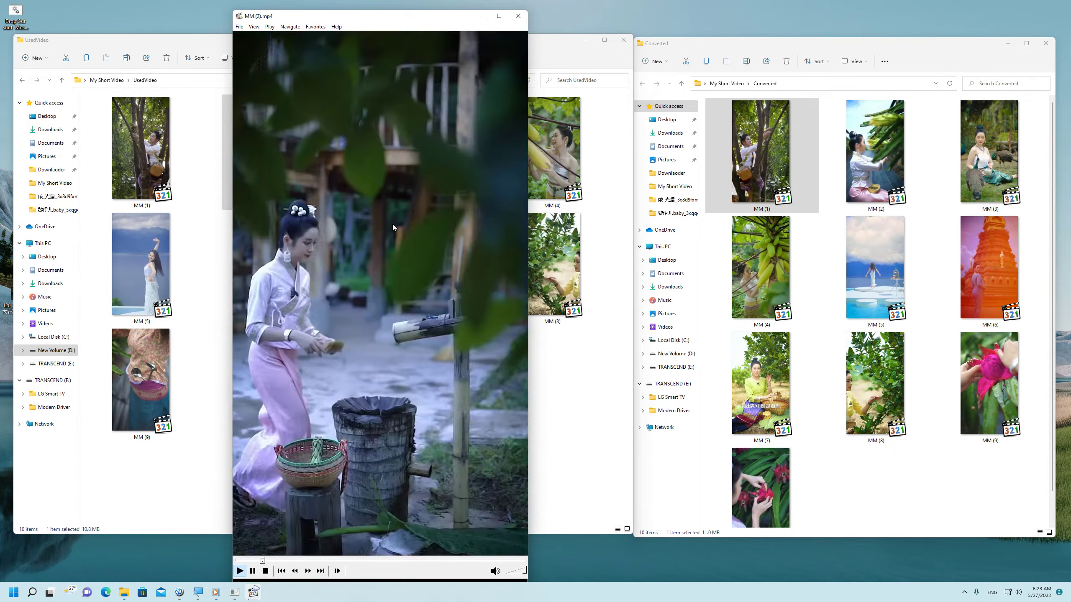
left_click(392, 227)
left_click(392, 228)
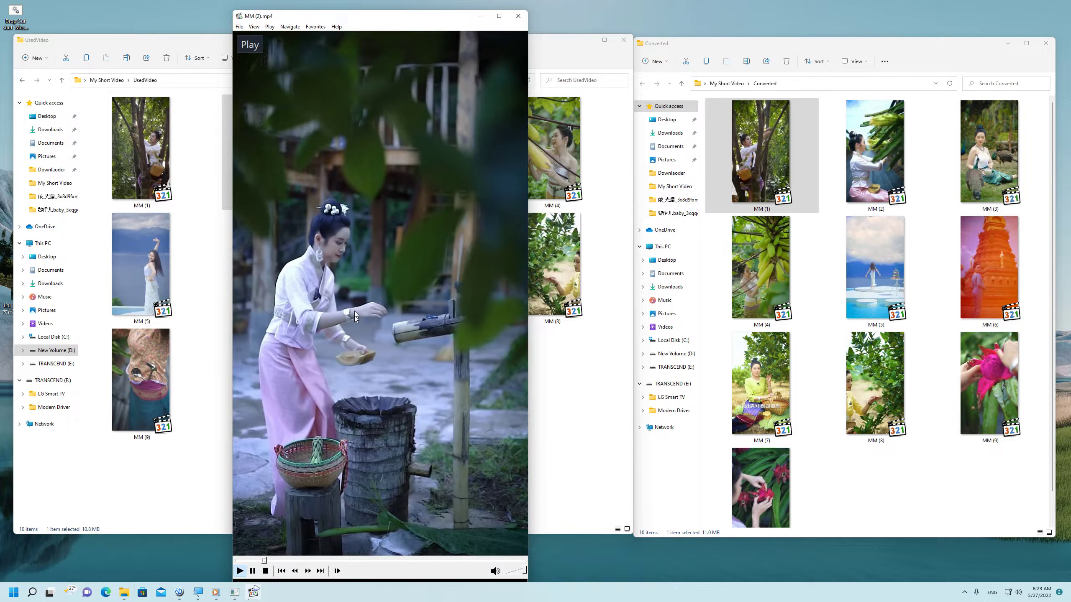
left_click(366, 560)
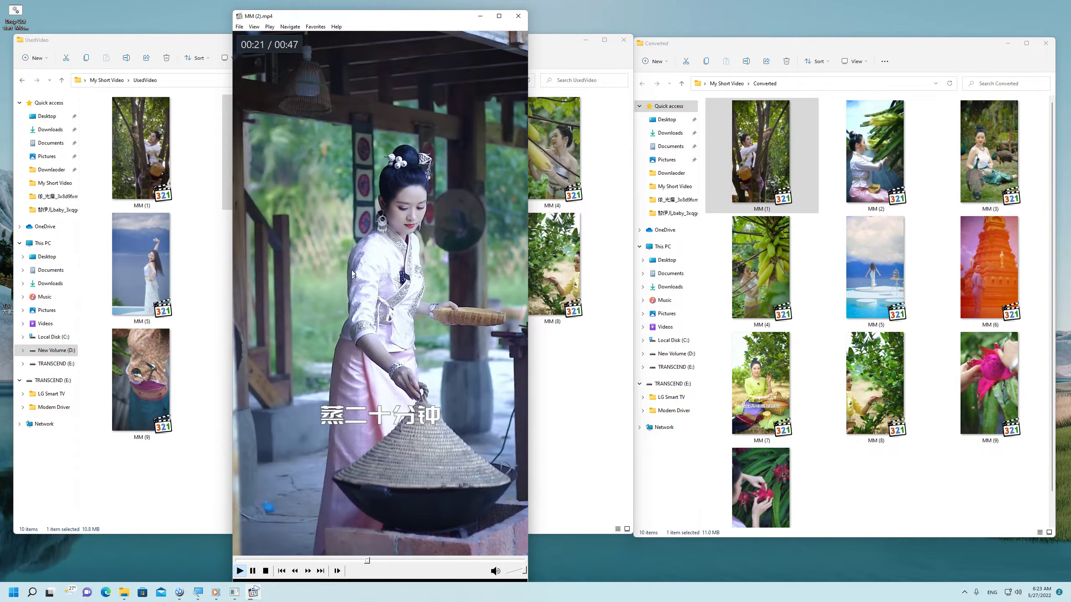
left_click(355, 242)
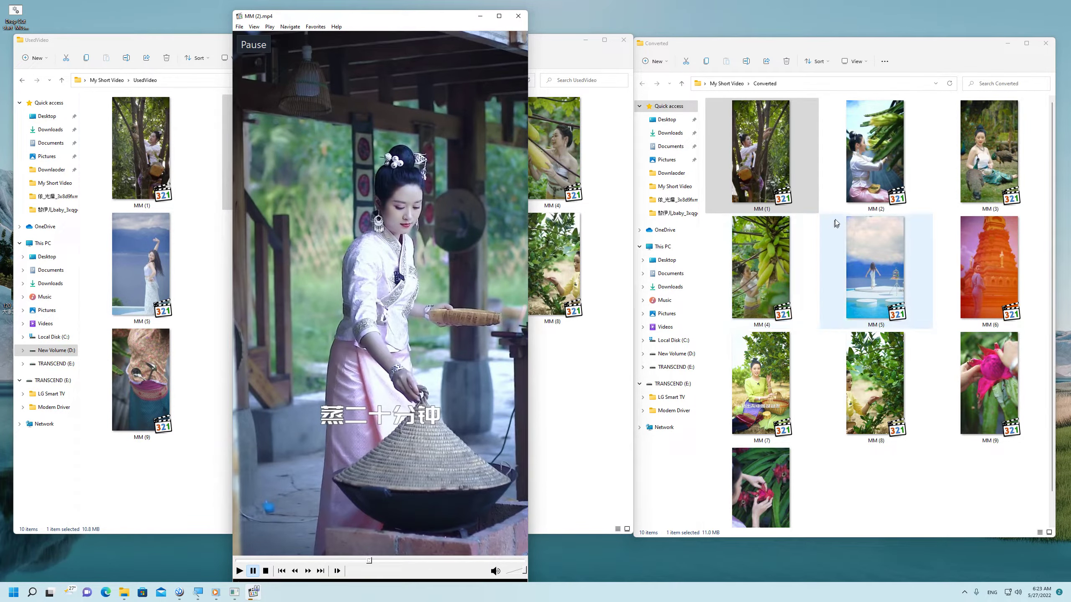
- Play the converted MM (2) beside the original, and resume the original with its volume lowered to about 5%
double_click(850, 167)
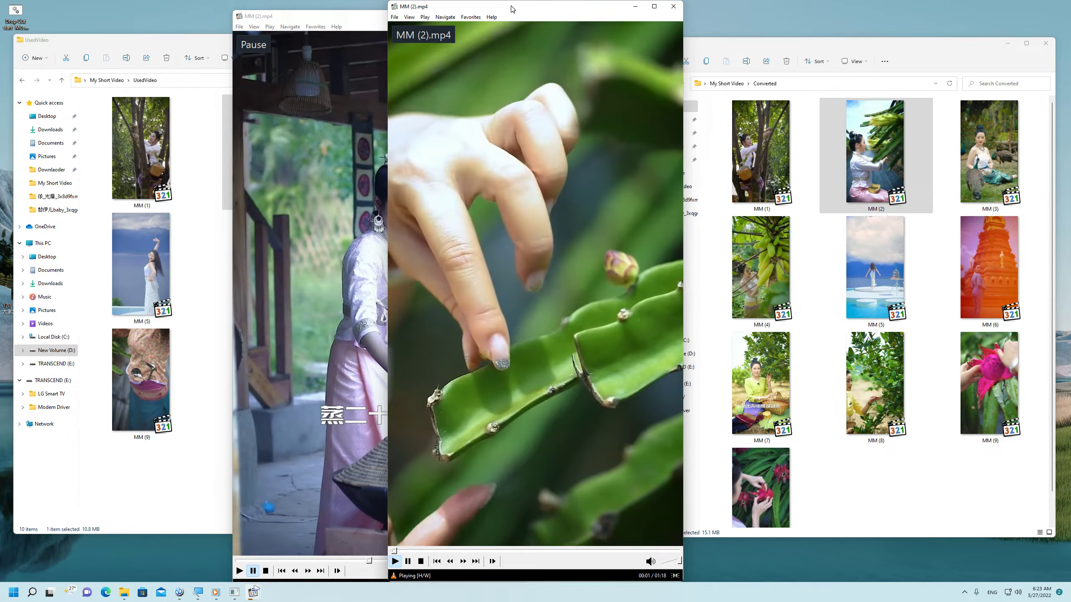
left_click_drag(513, 8, 664, 16)
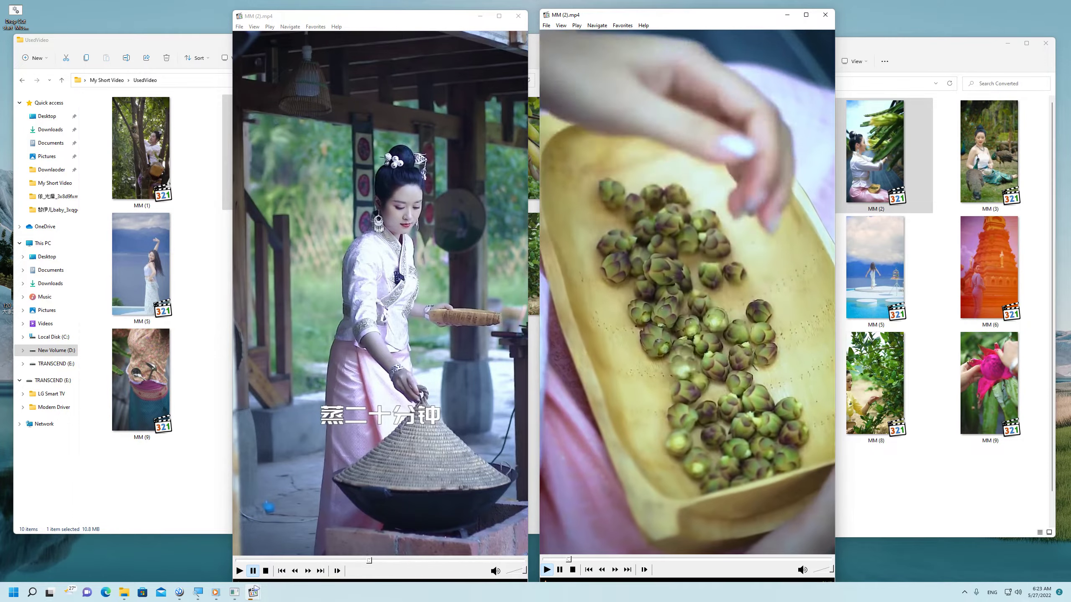
left_click(403, 354)
scroll(402, 353, "down", 3)
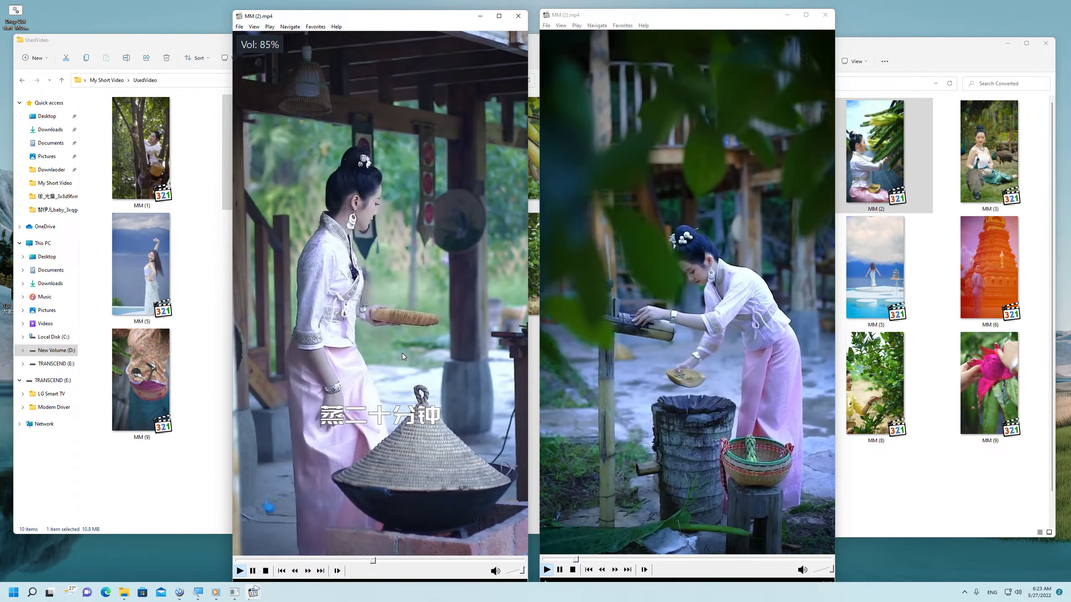
scroll(401, 353, "down", 16)
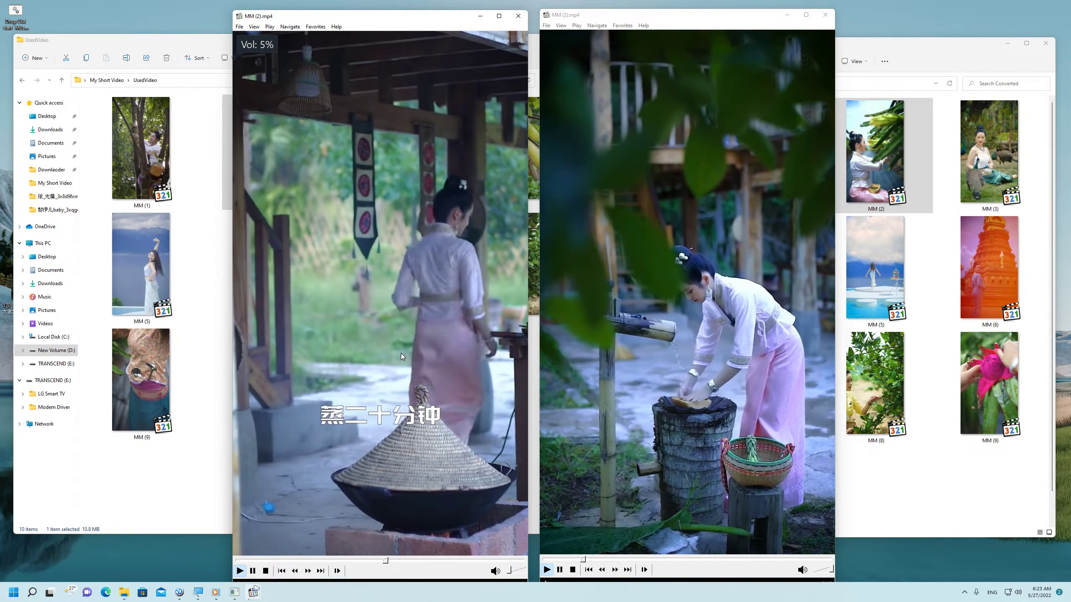
scroll(400, 353, "down", 1)
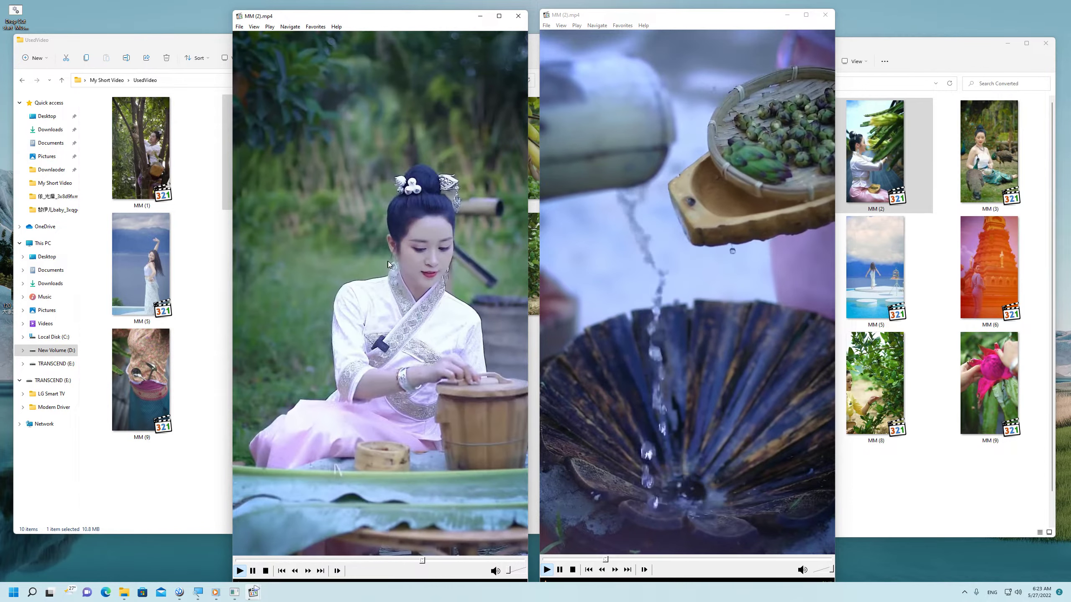
- Pause the original MM (2), continue watching the converted version, and close both players
left_click(388, 265)
left_click(641, 17)
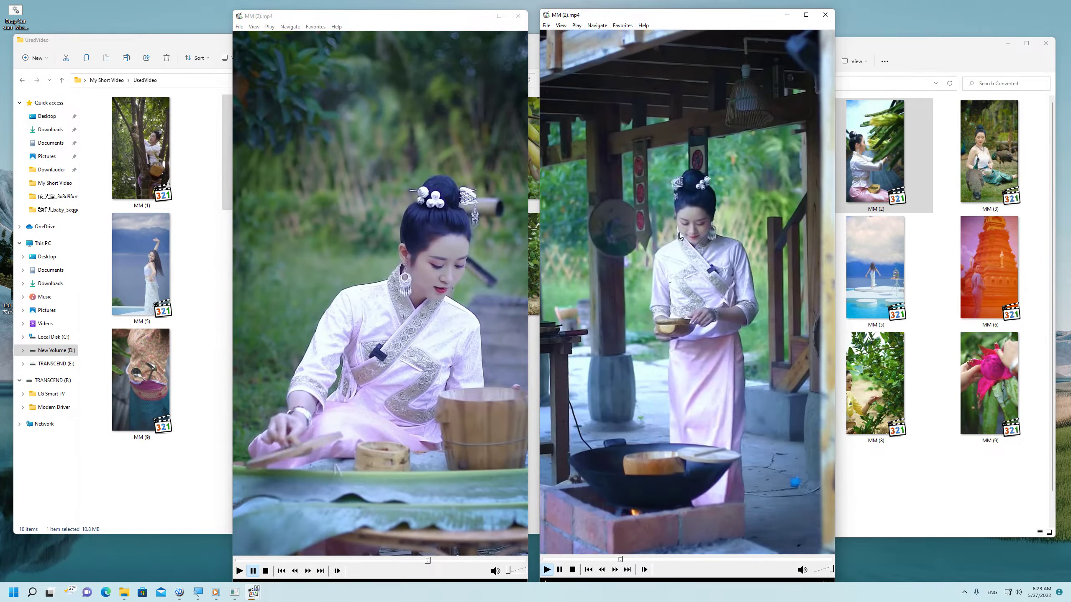
left_click(825, 15)
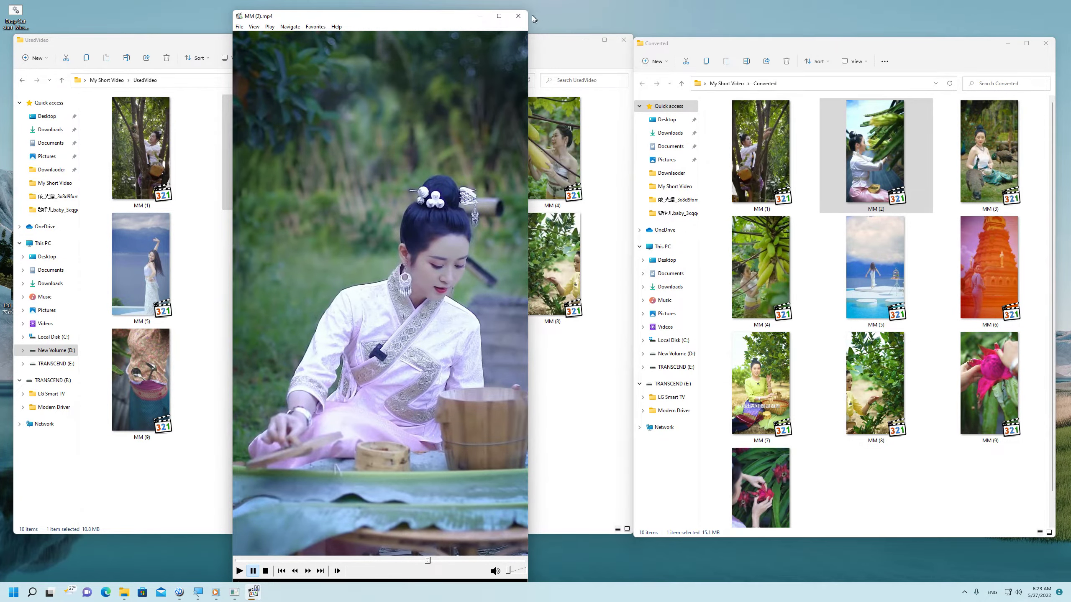
left_click(519, 16)
- Play the converted MM (3) with the volume turned back up, play the converted MM (4), and close the player
double_click(992, 160)
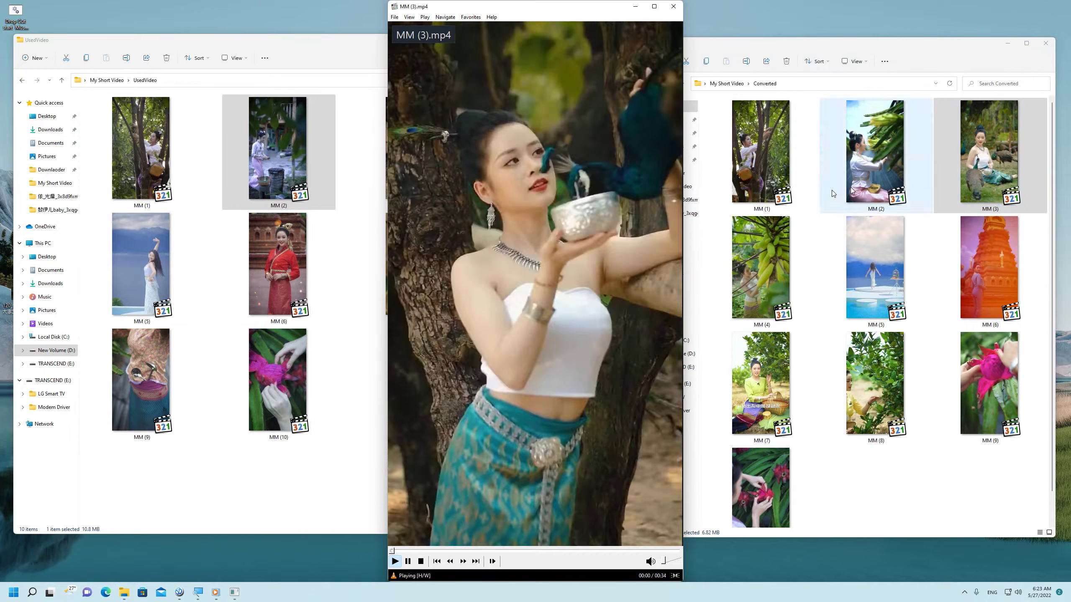
scroll(551, 328, "up", 15)
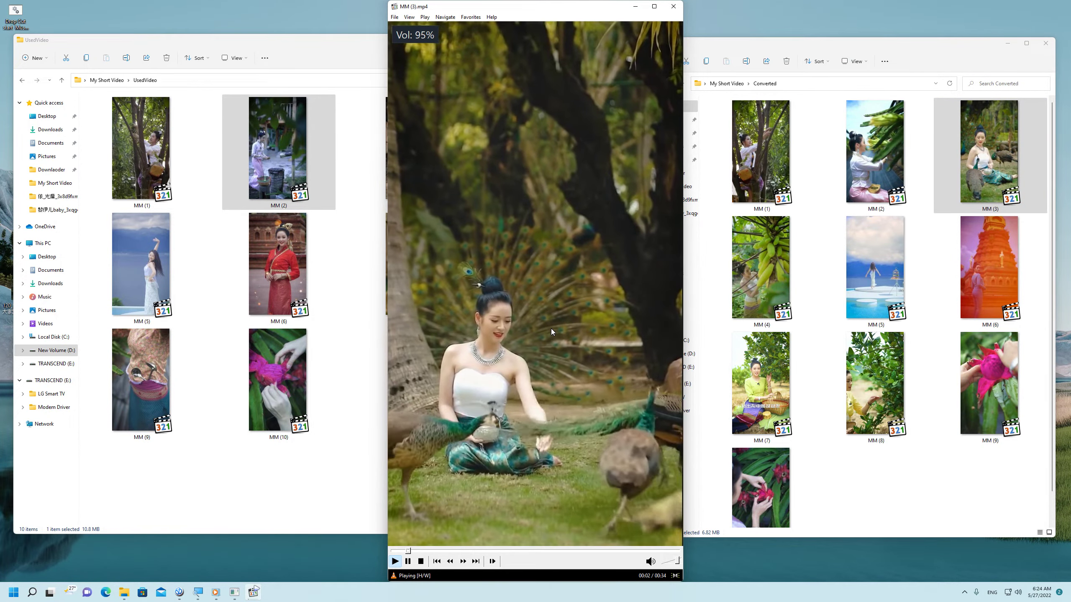
scroll(550, 328, "up", 1)
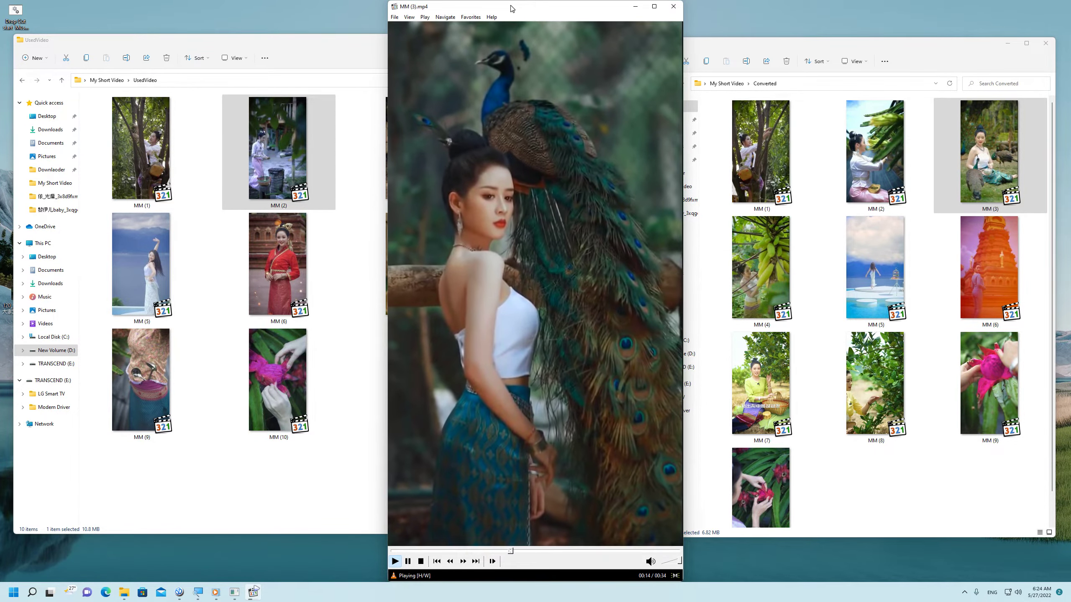
left_click_drag(512, 8, 462, 15)
double_click(761, 260)
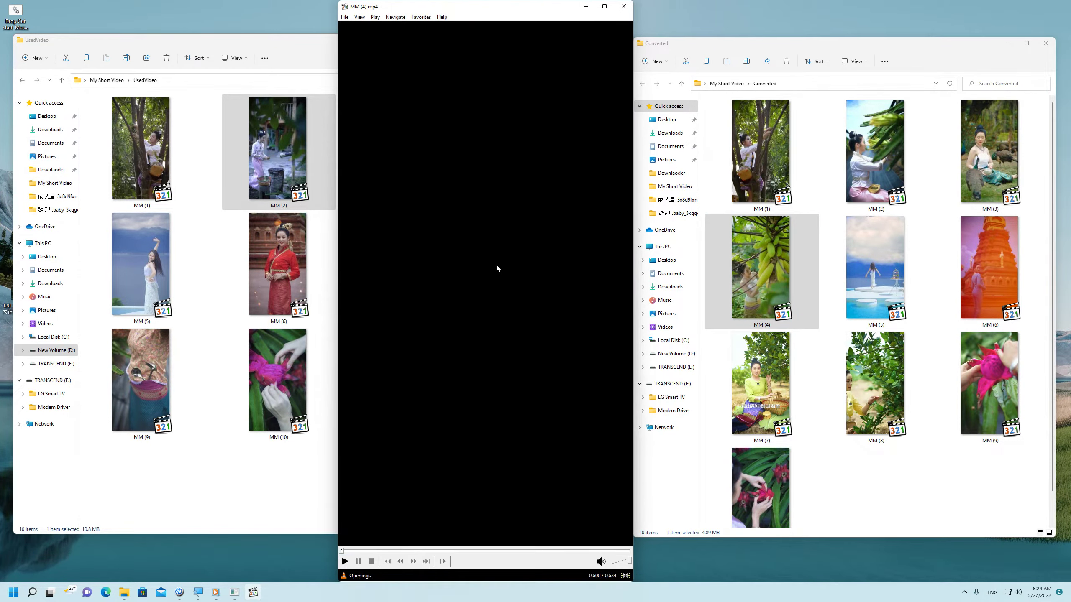
left_click(623, 10)
- Close the UsedVideo window and maximize the Converted window
left_click(537, 400)
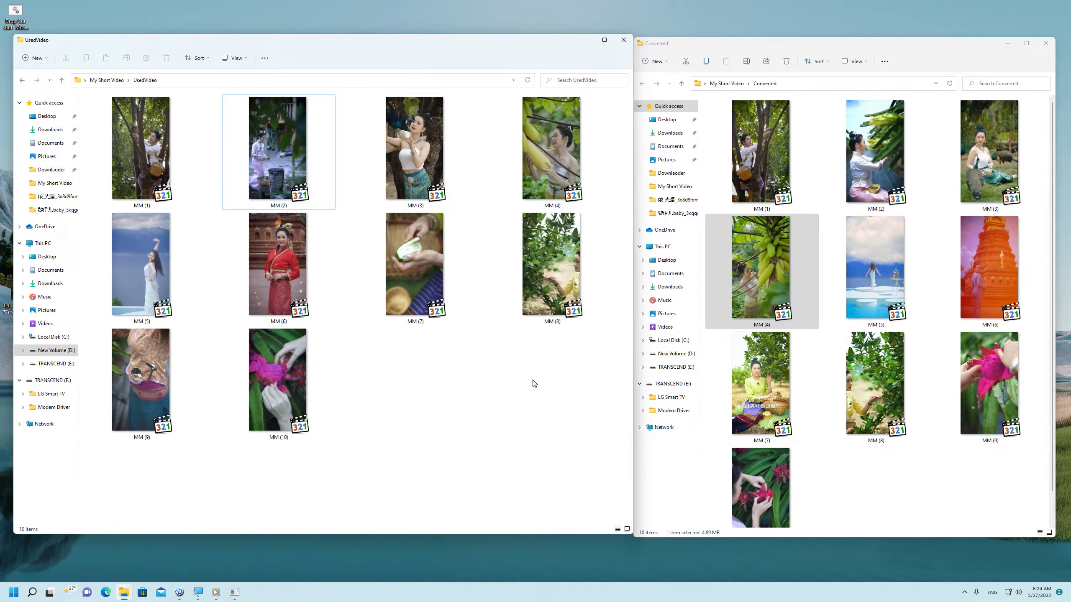
left_click(624, 39)
double_click(742, 47)
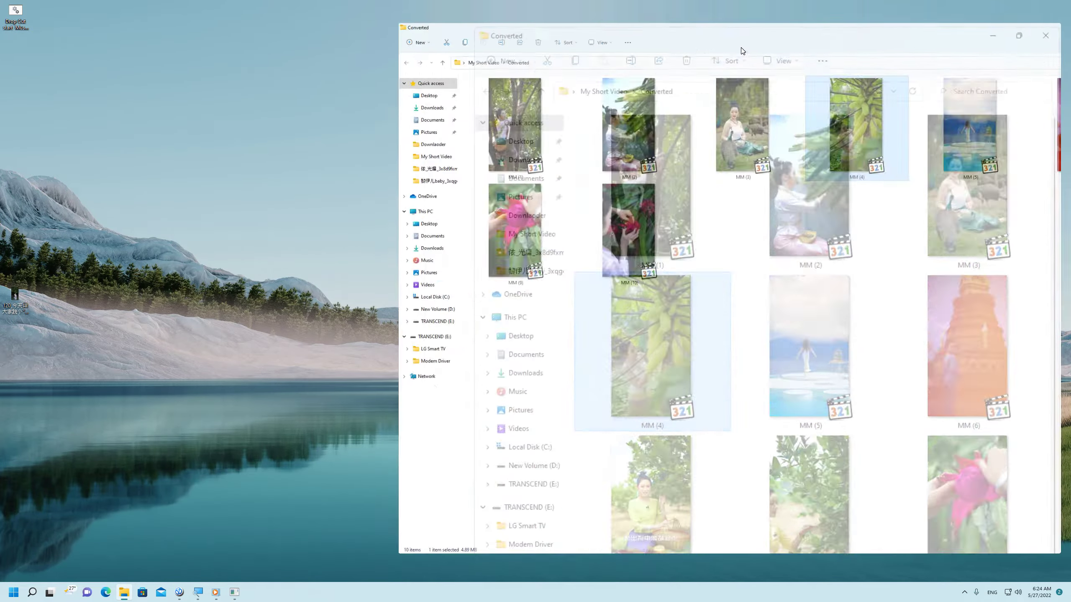
- Bring up the KH V-Short tools window, review the Color Video contrast and saturation settings, and close the window
left_click(235, 593)
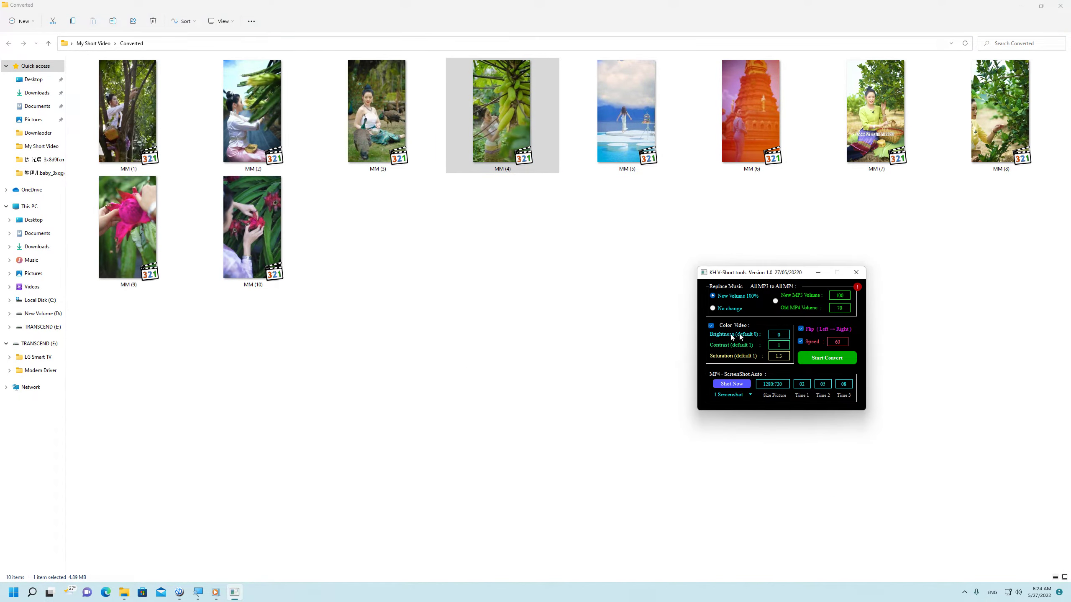
left_click_drag(762, 275, 581, 243)
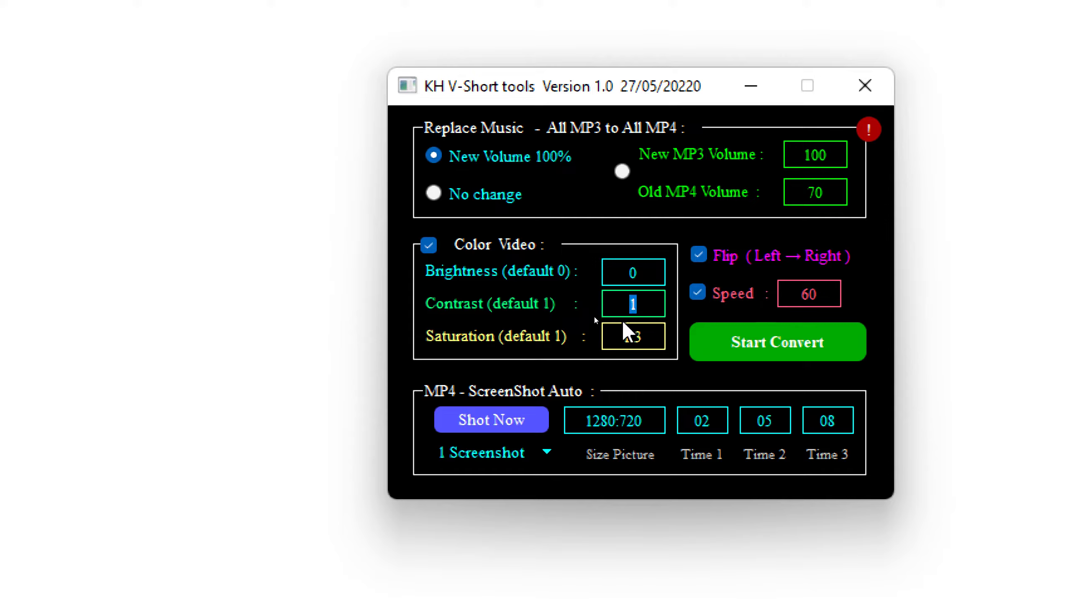
left_click(647, 338)
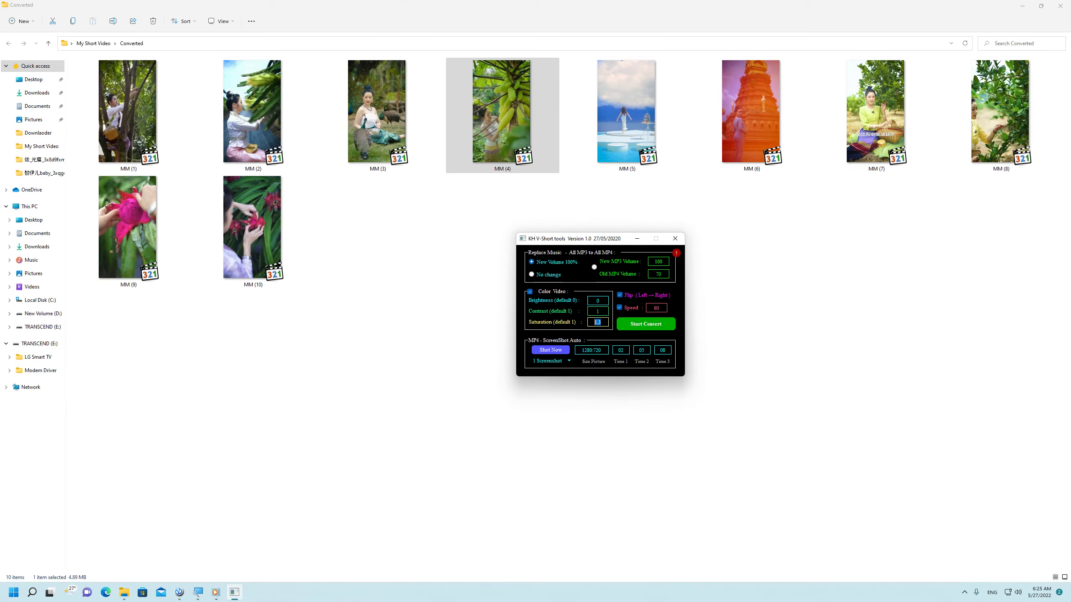
left_click(675, 239)
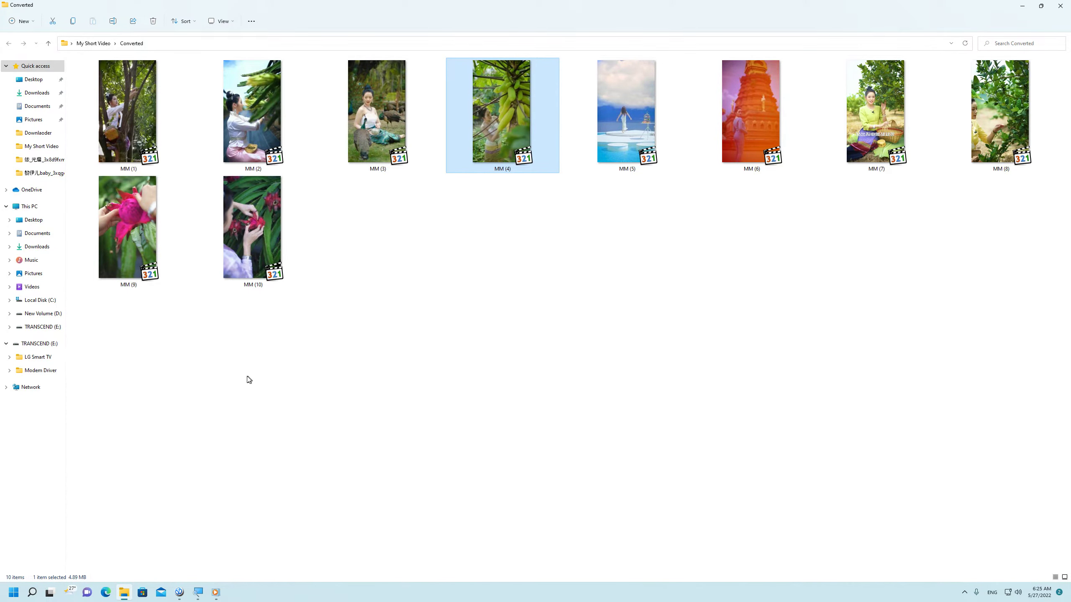
- Launch KH V-Short tools from the Converted folder with no videos selected, and move its window clear of the folder's centre
left_click_drag(152, 343, 1050, 89)
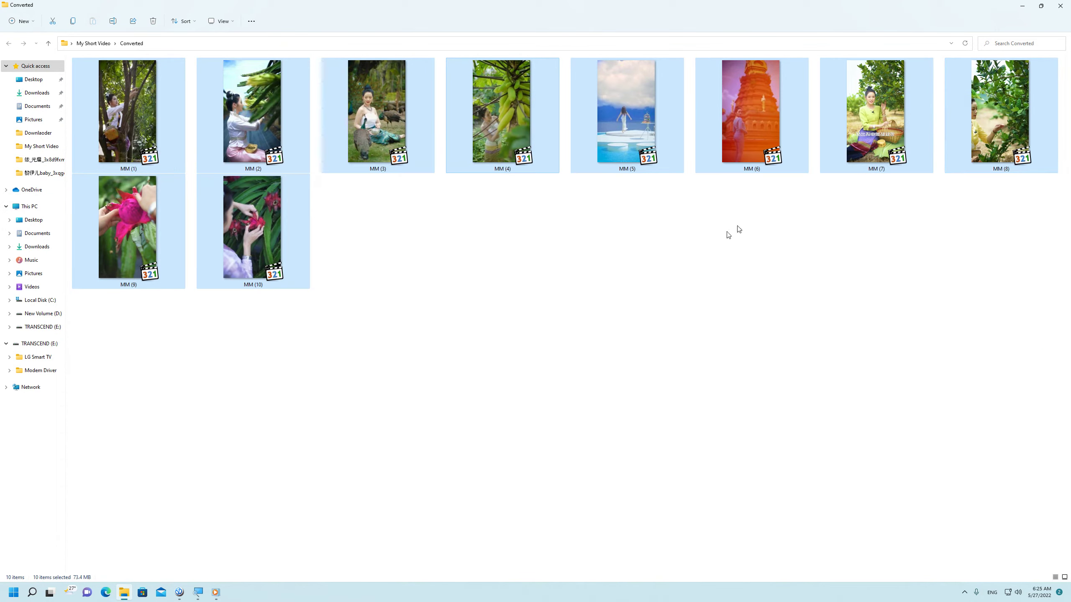
left_click(445, 303)
right_click(433, 197)
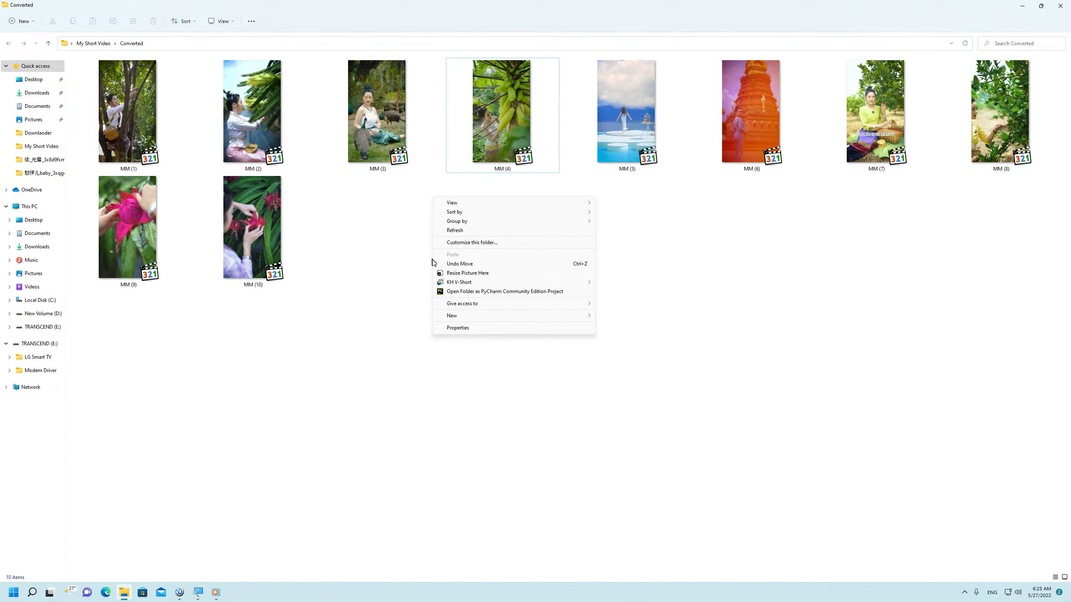
mouse_move(470, 283)
left_click(625, 284)
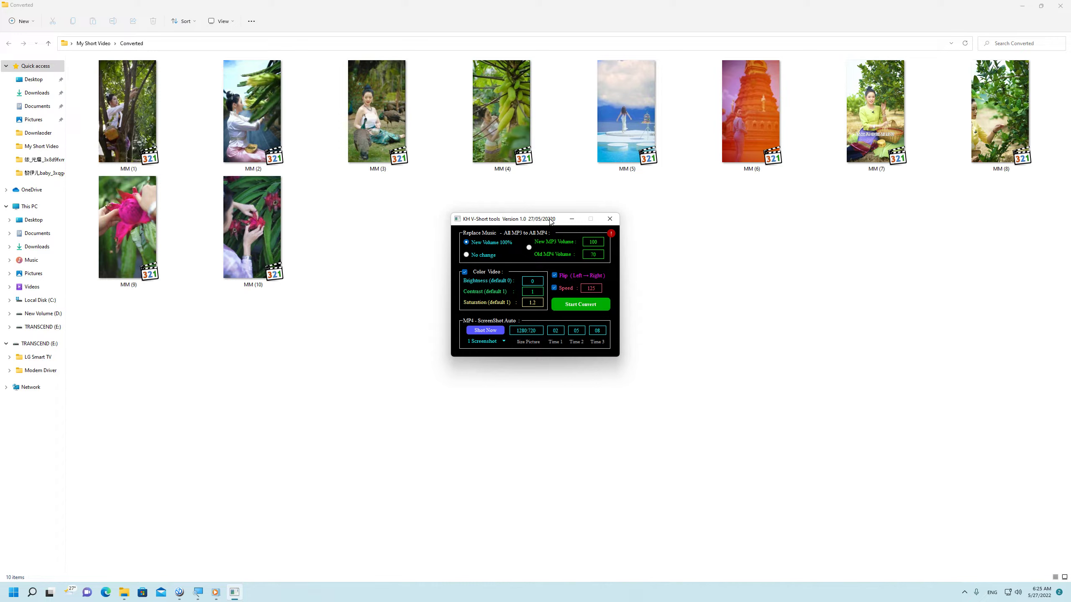
left_click_drag(550, 221, 463, 217)
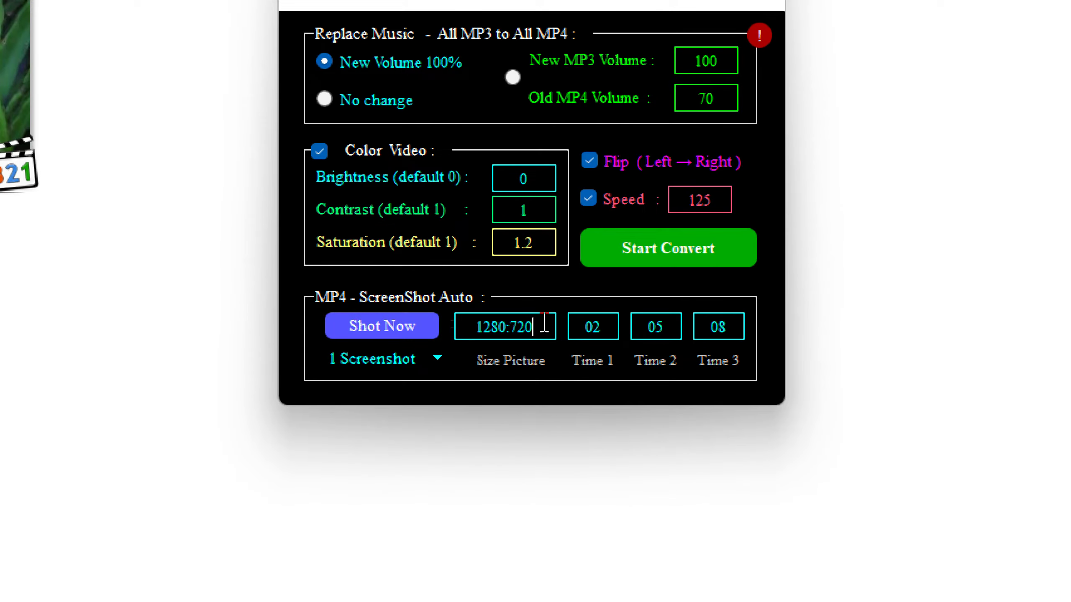
- Examine the picture size setting for the automatic MP4 screenshots
left_click_drag(516, 328, 472, 330)
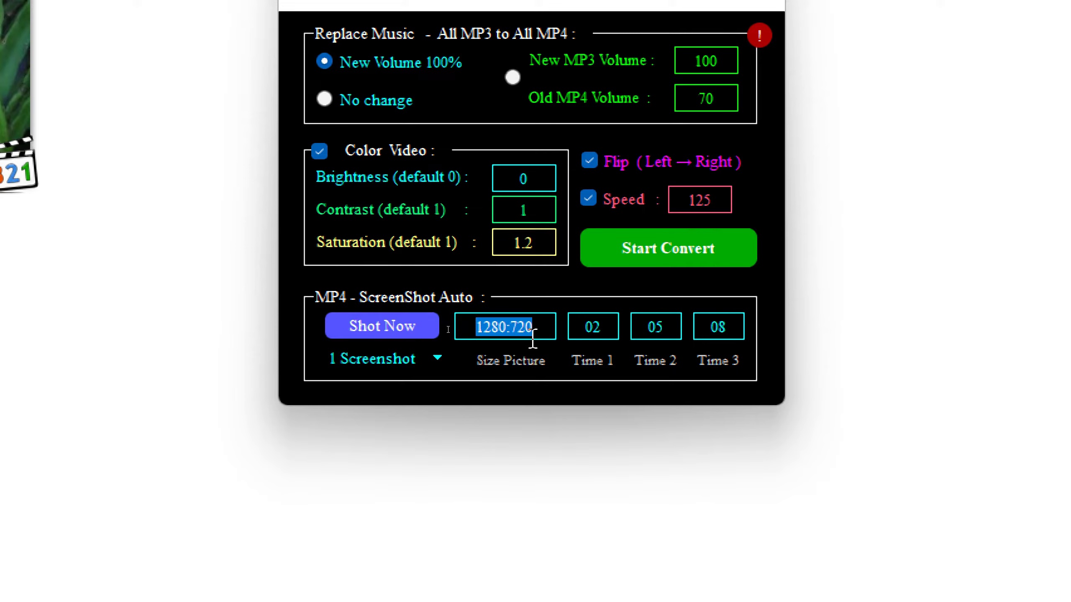
left_click_drag(541, 332, 481, 331)
left_click(543, 328)
left_click(537, 332)
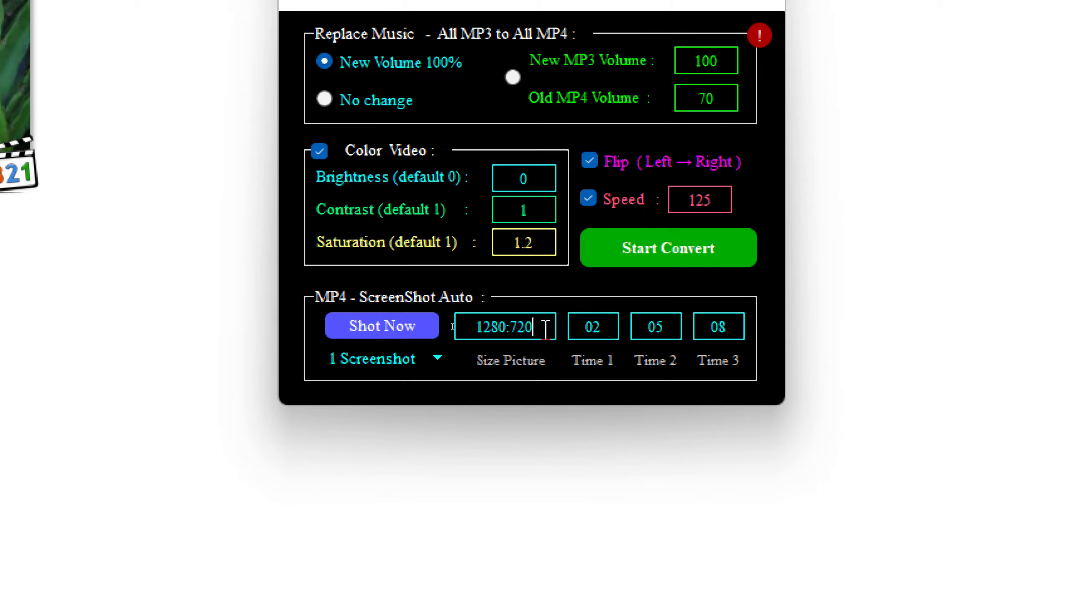